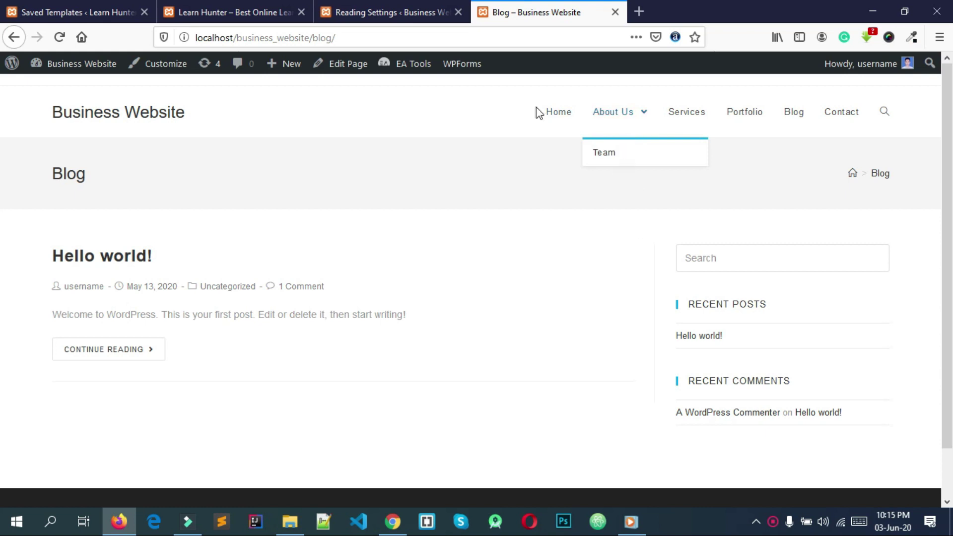
Open the Business Website home page, compare its header with the Learn Hunter site, and open the site for customizing.
{"action": "left_click", "coordinate": [746, 120]}
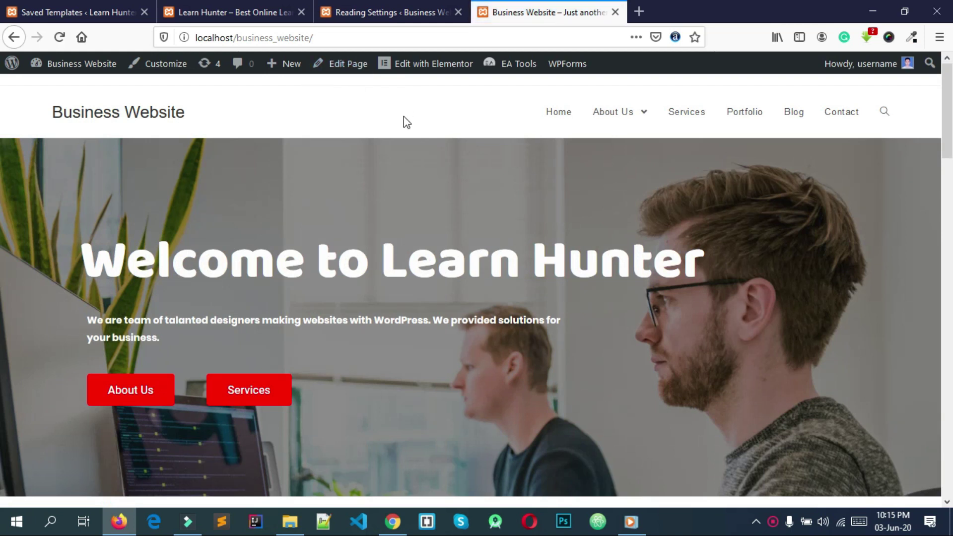
{"action": "left_click", "coordinate": [198, 7]}
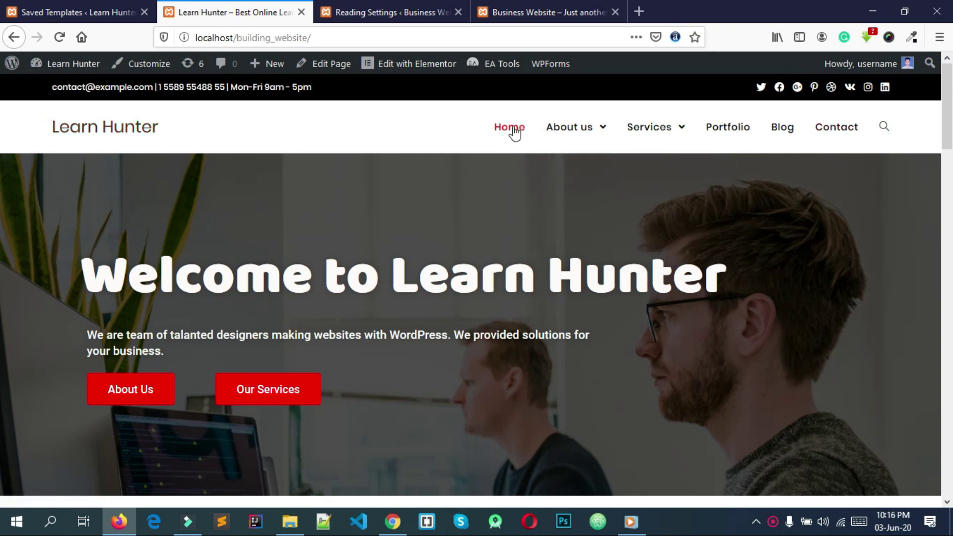
{"action": "left_click", "coordinate": [542, 10]}
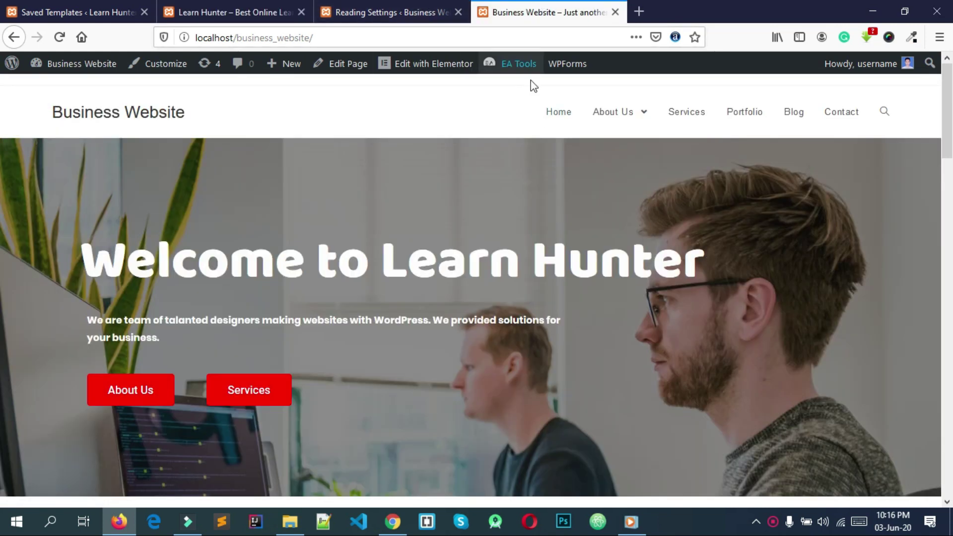
{"action": "left_click", "coordinate": [171, 70]}
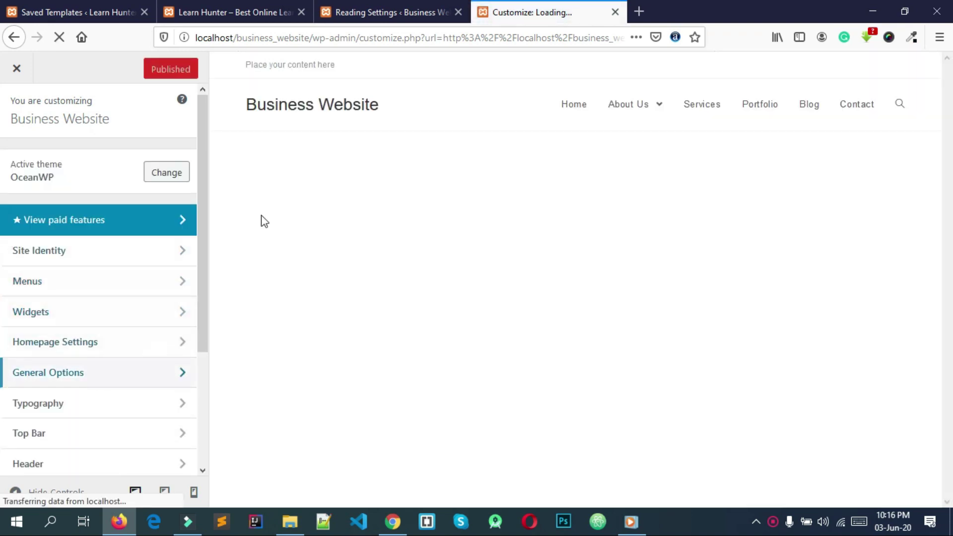
Copy the contact line with the e-mail, phone number and opening hours from the Learn Hunter site's top bar.
{"action": "left_click", "coordinate": [370, 11]}
{"action": "left_click", "coordinate": [254, 11]}
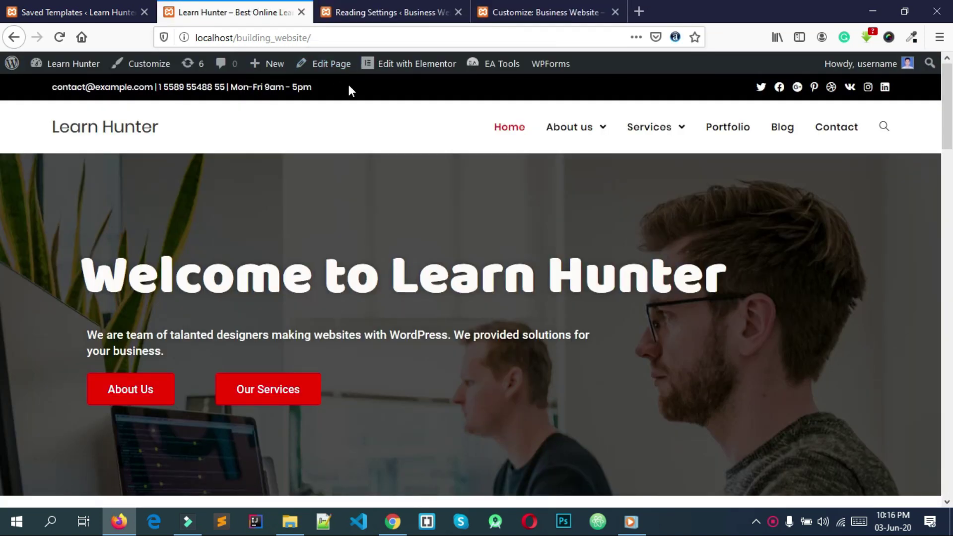
{"action": "triple_click", "coordinate": [314, 90]}
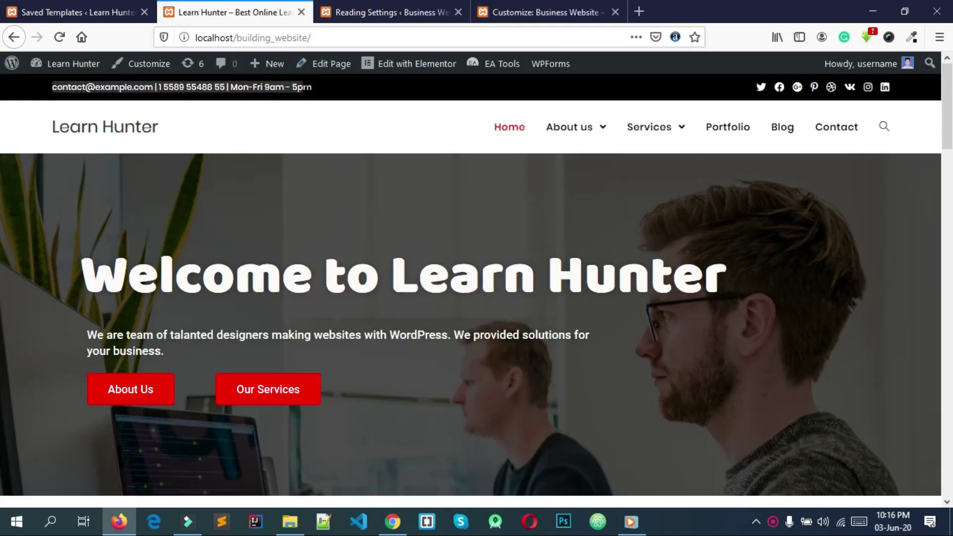
{"action": "left_click_drag", "start_coordinate": [315, 87], "coordinate": [110, 101]}
{"action": "right_click", "coordinate": [53, 88]}
{"action": "key", "text": "Escape"}
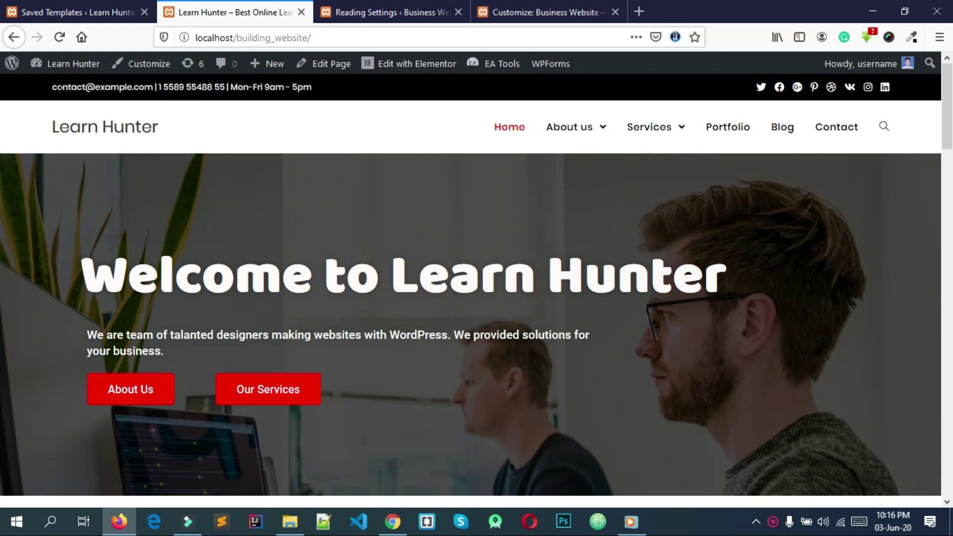
{"action": "right_click", "coordinate": [59, 88]}
{"action": "left_click", "coordinate": [86, 96]}
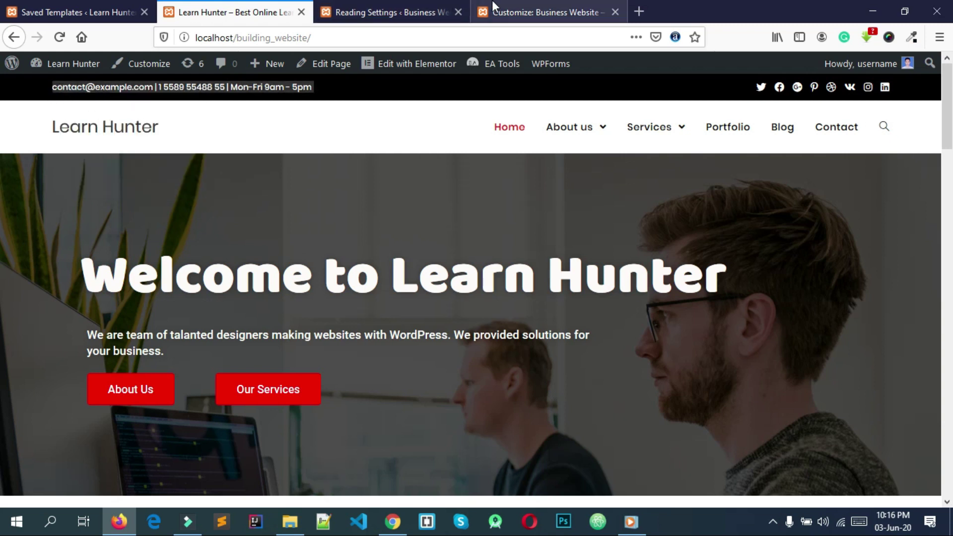
Open the Business Website's Top Bar general settings and toggle Enable Top Bar off and back on.
{"action": "left_click", "coordinate": [541, 12]}
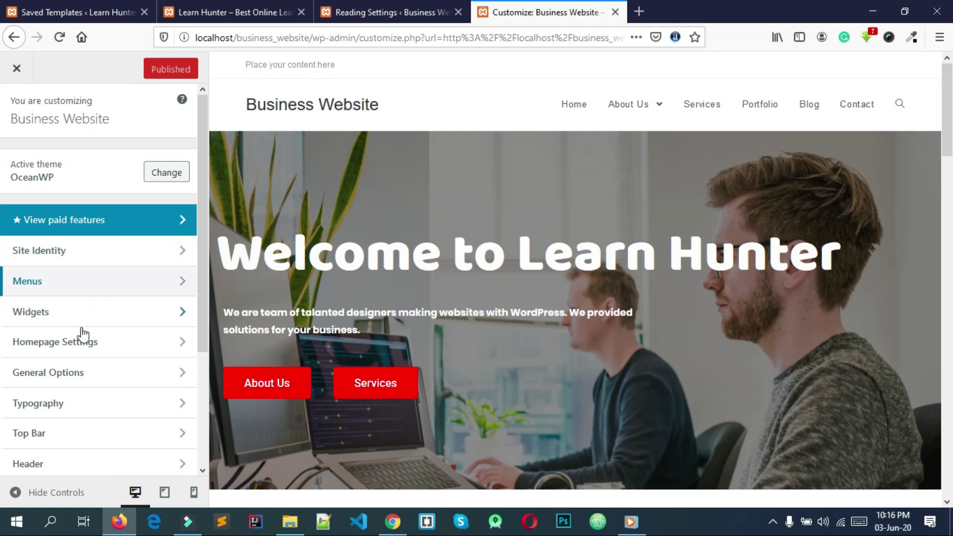
{"action": "left_click", "coordinate": [46, 433]}
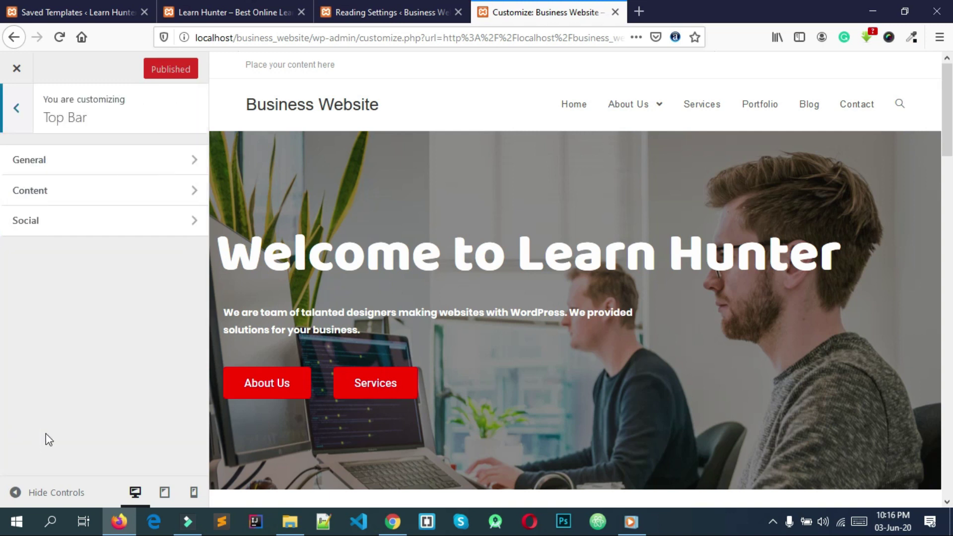
{"action": "left_click", "coordinate": [48, 161]}
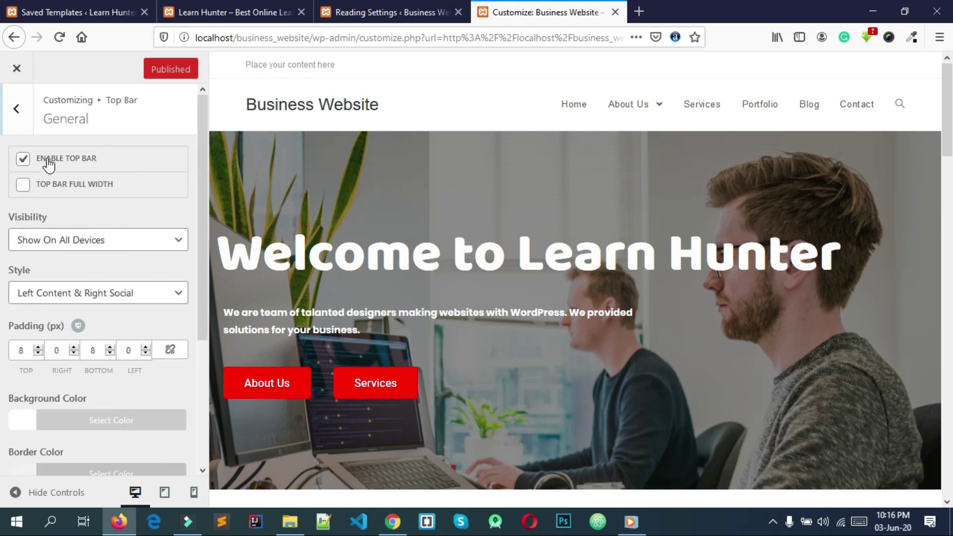
{"action": "left_click", "coordinate": [48, 160]}
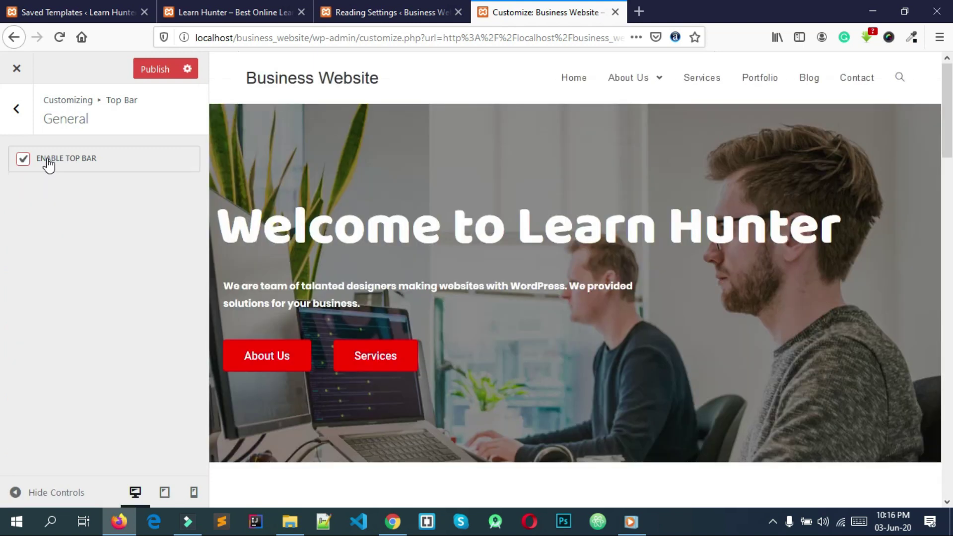
{"action": "double_click", "coordinate": [48, 160]}
{"action": "left_click", "coordinate": [48, 160]}
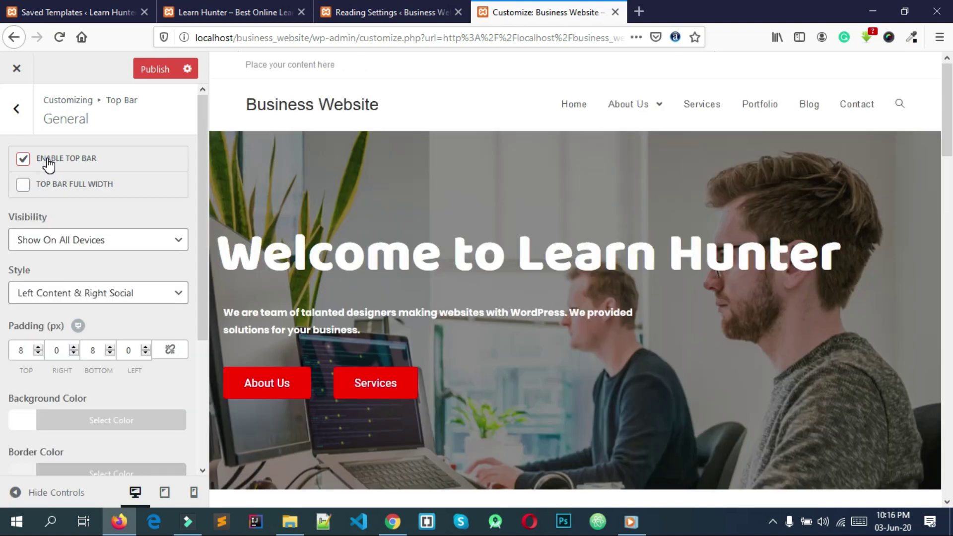
Set the top bar's background color to near-black #020202.
{"action": "scroll", "coordinate": [48, 164], "scroll_direction": "down", "scroll_amount": 4}
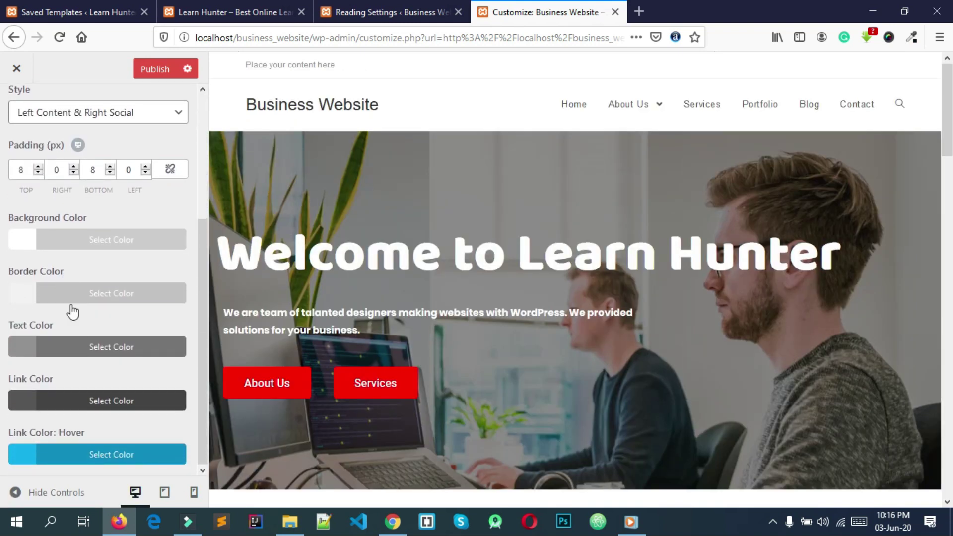
{"action": "scroll", "coordinate": [75, 298], "scroll_direction": "up", "scroll_amount": 4}
{"action": "scroll", "coordinate": [14, 273], "scroll_direction": "down", "scroll_amount": 1}
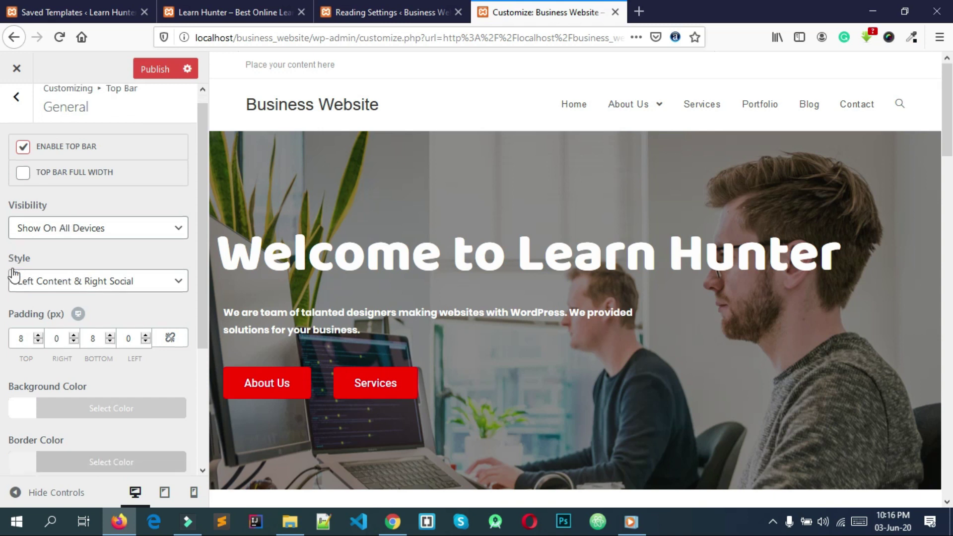
{"action": "scroll", "coordinate": [14, 274], "scroll_direction": "down", "scroll_amount": 3}
{"action": "left_click", "coordinate": [28, 278]}
{"action": "left_click_drag", "start_coordinate": [45, 368], "coordinate": [3, 531]}
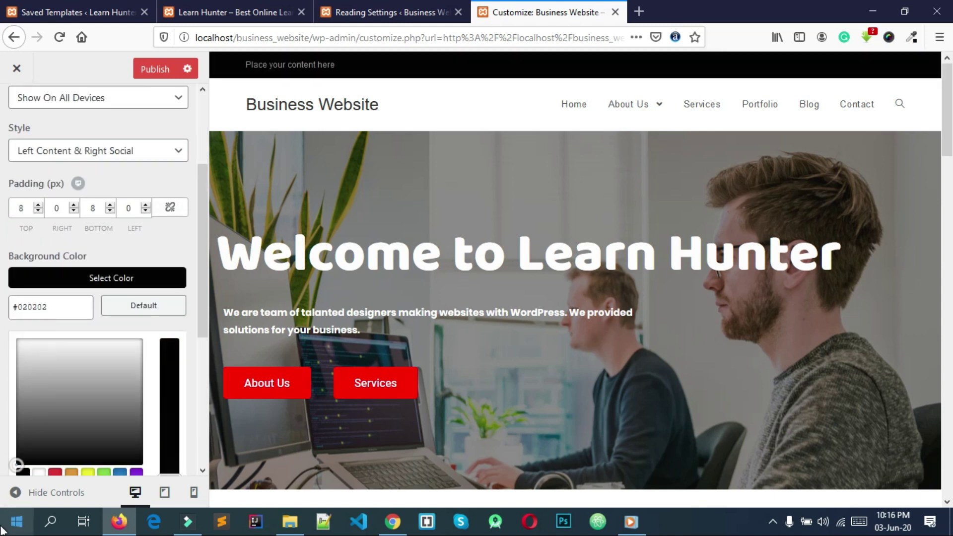
{"action": "left_click", "coordinate": [177, 176]}
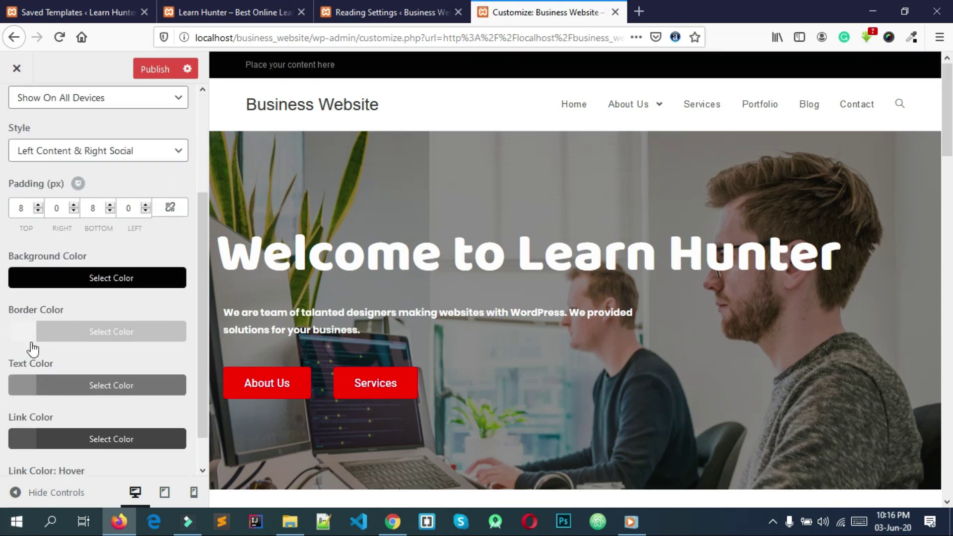
Set the top bar's text color to white.
{"action": "left_click", "coordinate": [29, 386]}
{"action": "scroll", "coordinate": [20, 368], "scroll_direction": "down", "scroll_amount": 3}
{"action": "left_click_drag", "start_coordinate": [17, 357], "coordinate": [8, 264]}
{"action": "left_click", "coordinate": [3, 266]}
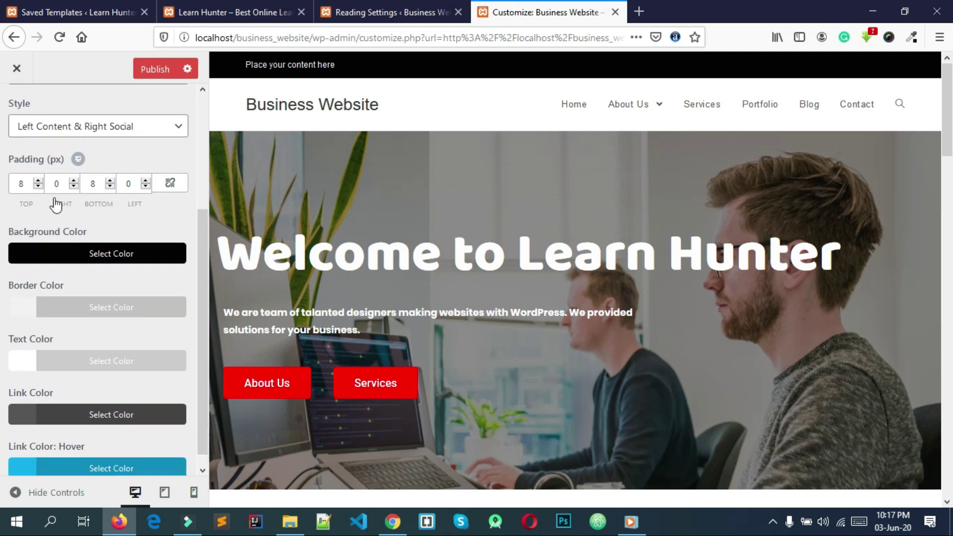
Check the Learn Hunter reference site and set the top bar's link color to #ffffff.
{"action": "left_click", "coordinate": [251, 6]}
{"action": "left_click", "coordinate": [544, 12]}
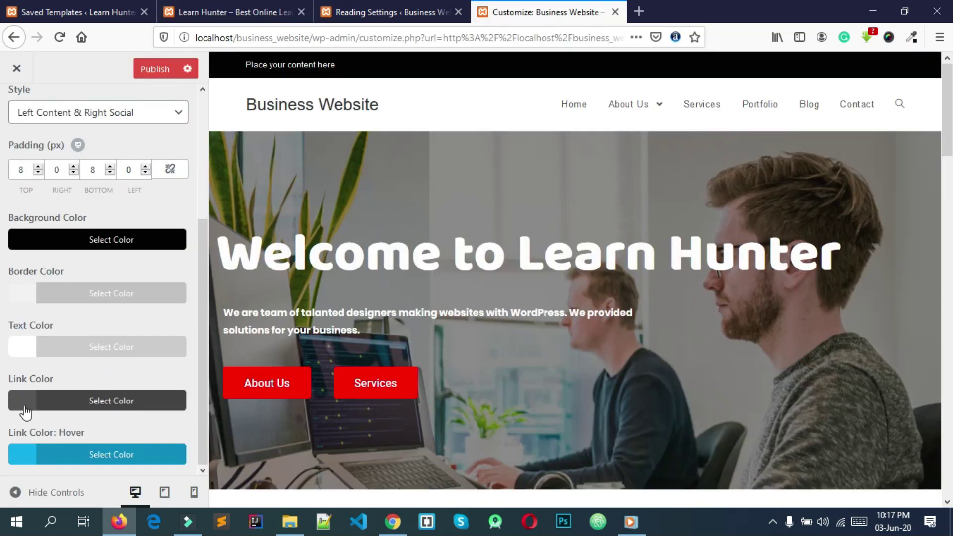
{"action": "scroll", "coordinate": [46, 351], "scroll_direction": "down", "scroll_amount": 5}
{"action": "left_click_drag", "start_coordinate": [34, 308], "coordinate": [8, 172]}
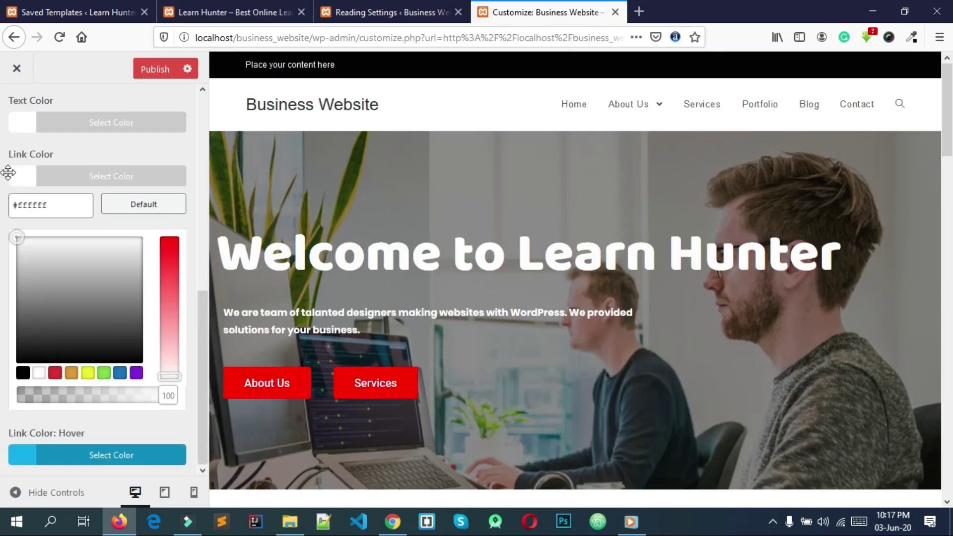
{"action": "left_click", "coordinate": [2, 228]}
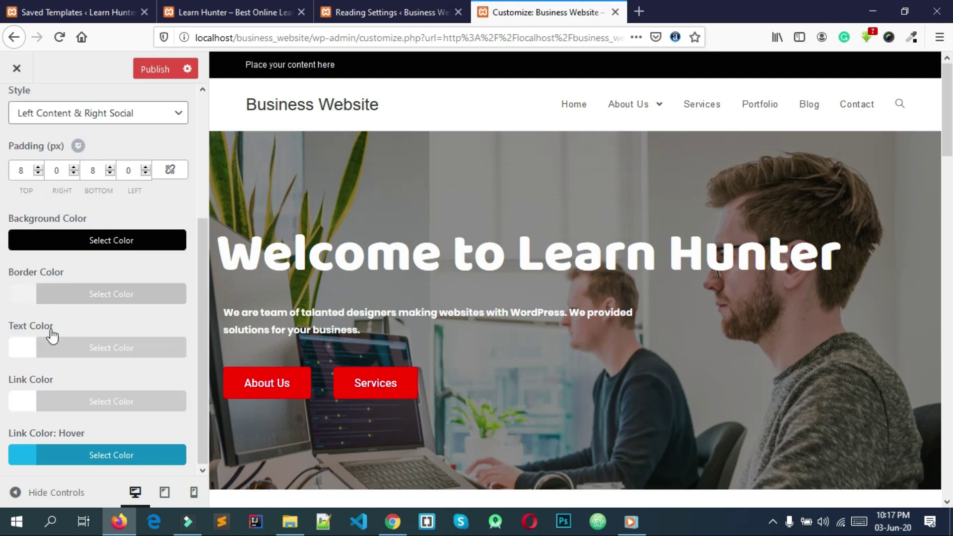
Set the top bar's link hover color to the red sampled from the Services button and publish the changes.
{"action": "left_click", "coordinate": [30, 455]}
{"action": "scroll", "coordinate": [160, 192], "scroll_direction": "down", "scroll_amount": 5}
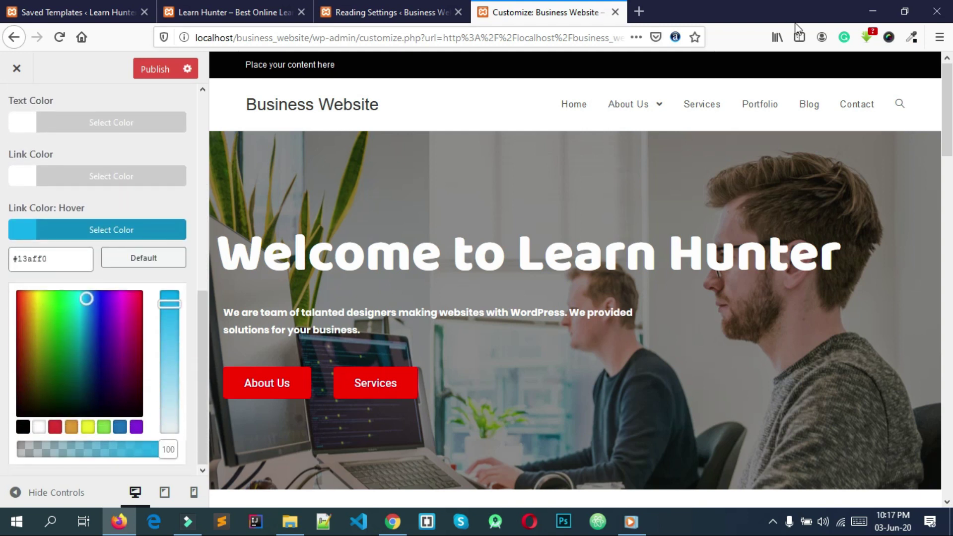
{"action": "left_click", "coordinate": [913, 38]}
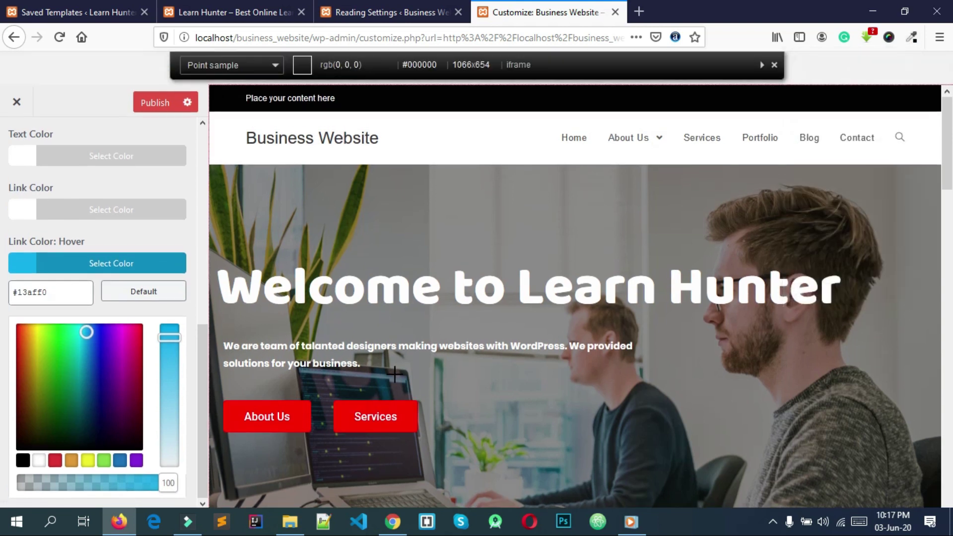
{"action": "left_click", "coordinate": [393, 410]}
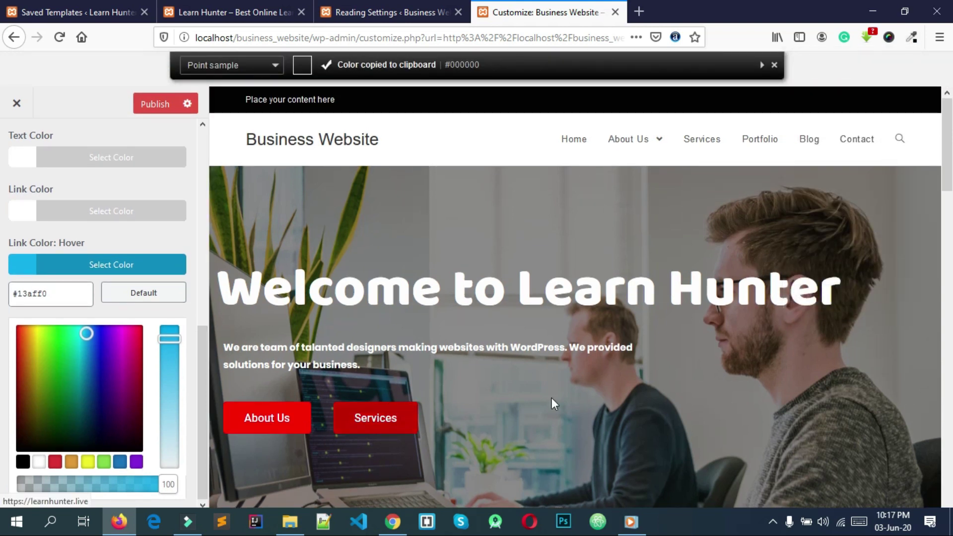
{"action": "left_click", "coordinate": [912, 38]}
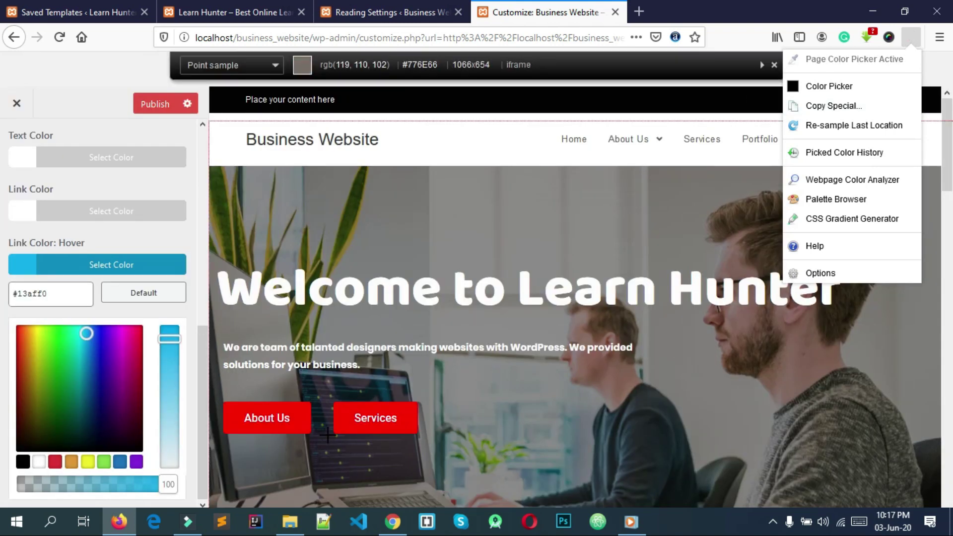
{"action": "left_click", "coordinate": [386, 407]}
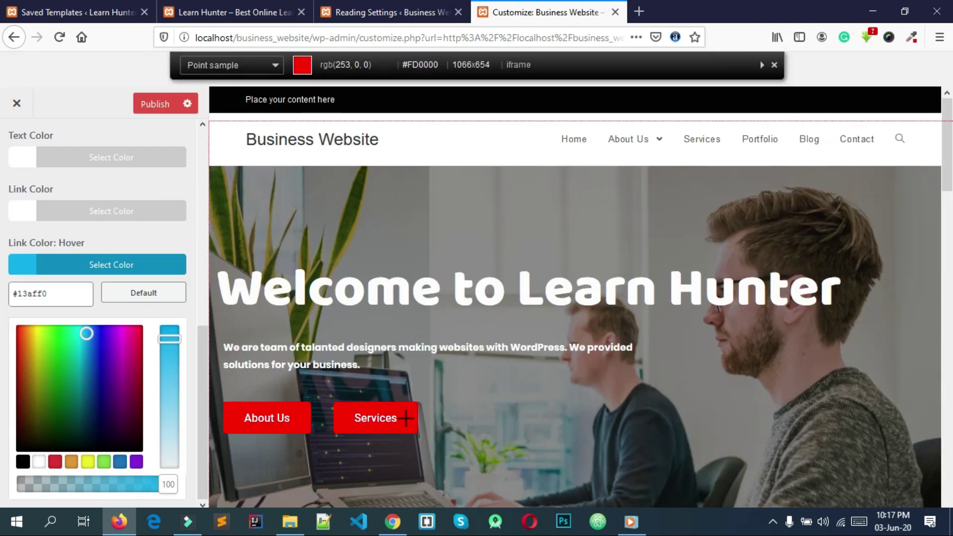
{"action": "triple_click", "coordinate": [43, 293]}
{"action": "key", "text": "ctrl+v"}
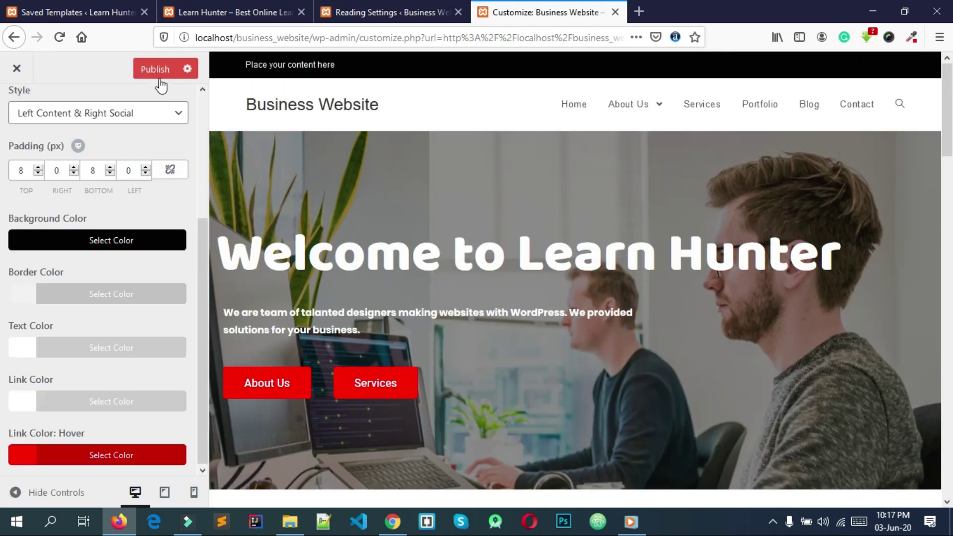
{"action": "left_click", "coordinate": [162, 73]}
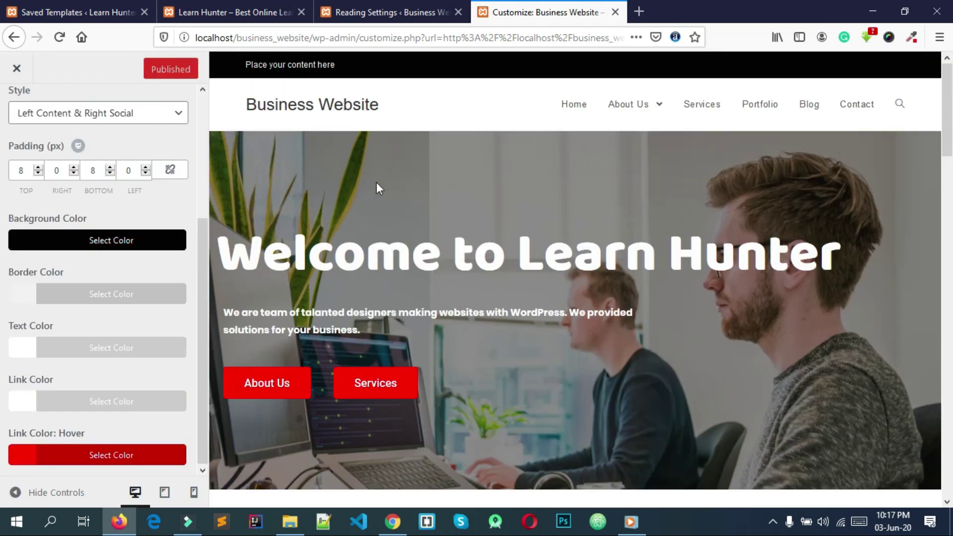
Open the Top Bar content settings, try pasting the clipboard over the placeholder text, and undo the paste.
{"action": "scroll", "coordinate": [85, 228], "scroll_direction": "up", "scroll_amount": 4}
{"action": "left_click", "coordinate": [17, 119]}
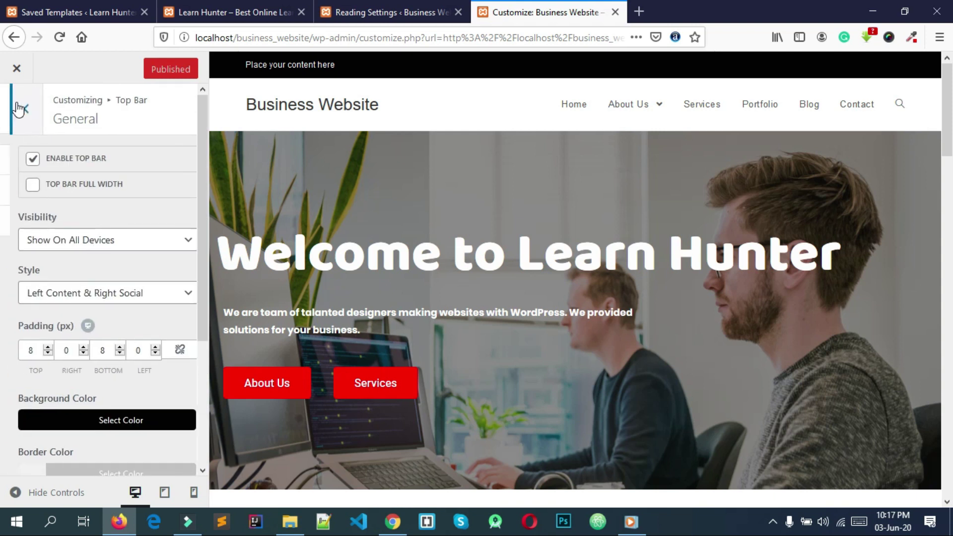
{"action": "left_click", "coordinate": [53, 193]}
{"action": "triple_click", "coordinate": [74, 304]}
{"action": "key", "text": "ctrl+v"}
{"action": "key", "text": "ctrl+z"}
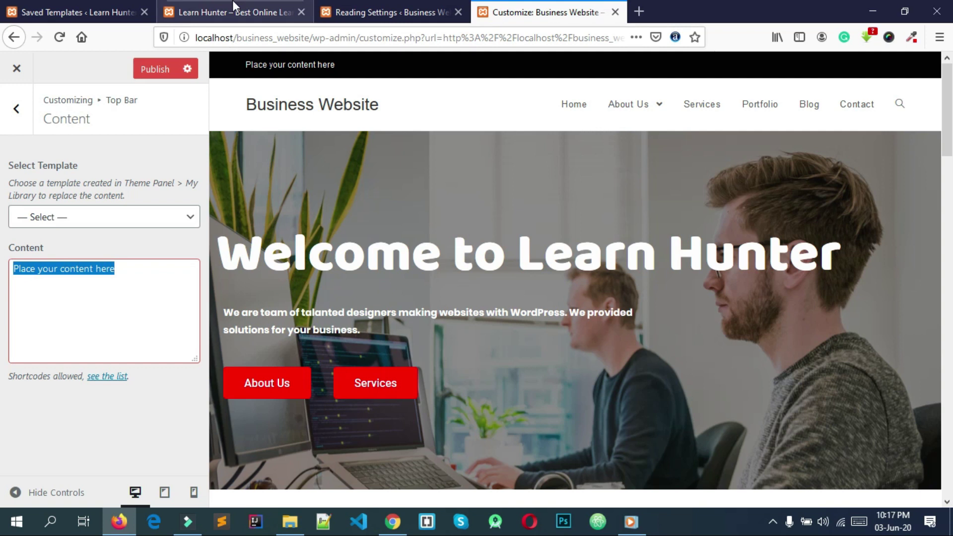
Replace the top bar's placeholder content with the contact e-mail, phone number and "Mon-Fri 9am - 5pm" line copied from the Learn Hunter site.
{"action": "left_click", "coordinate": [229, 11]}
{"action": "left_click_drag", "start_coordinate": [296, 88], "coordinate": [53, 87]}
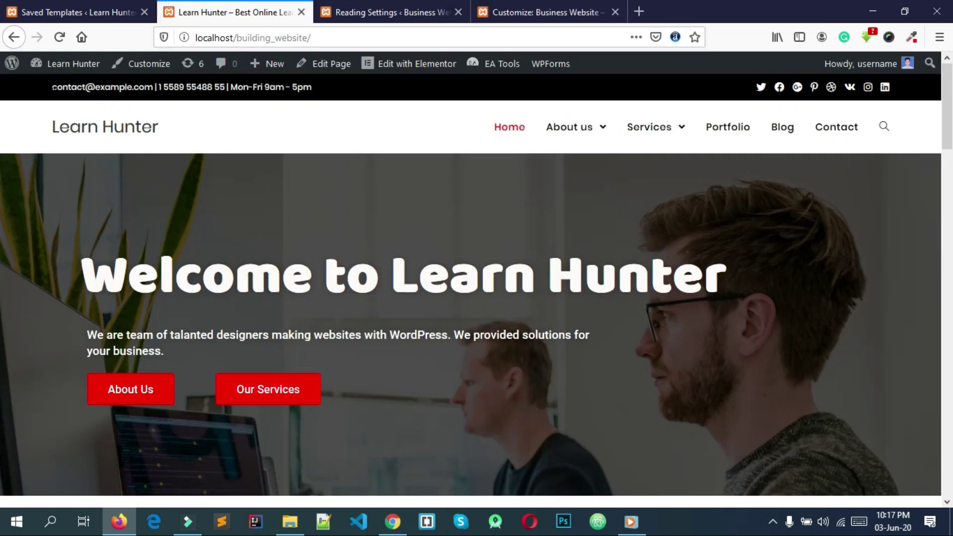
{"action": "left_click", "coordinate": [541, 11]}
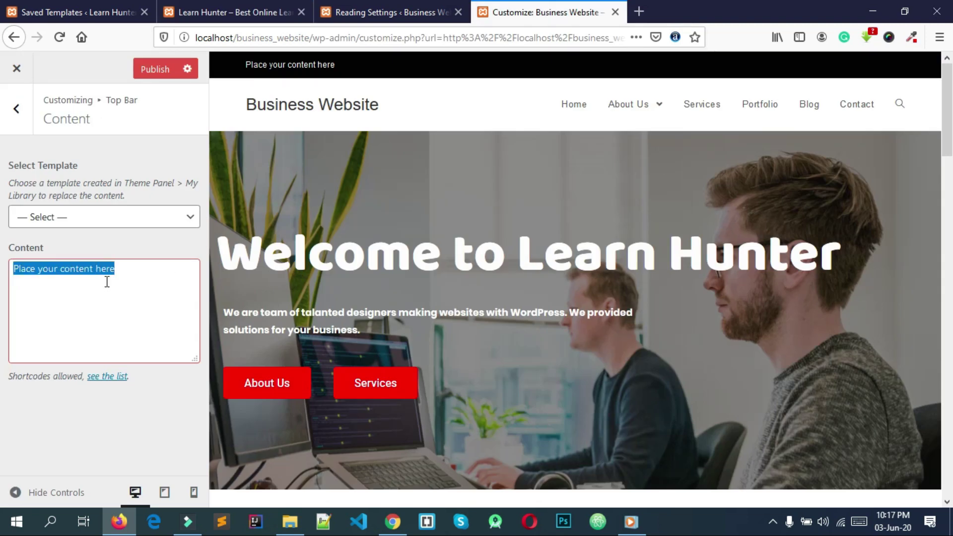
{"action": "key", "text": "BackSpace"}
{"action": "left_click", "coordinate": [213, 11]}
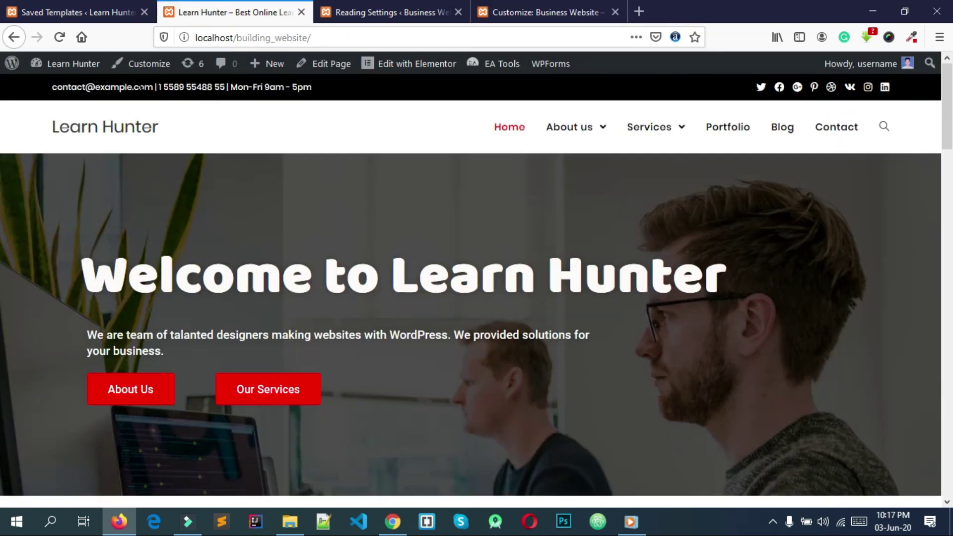
{"action": "triple_click", "coordinate": [141, 88]}
{"action": "right_click", "coordinate": [141, 86]}
{"action": "left_click", "coordinate": [160, 96]}
{"action": "left_click", "coordinate": [546, 12]}
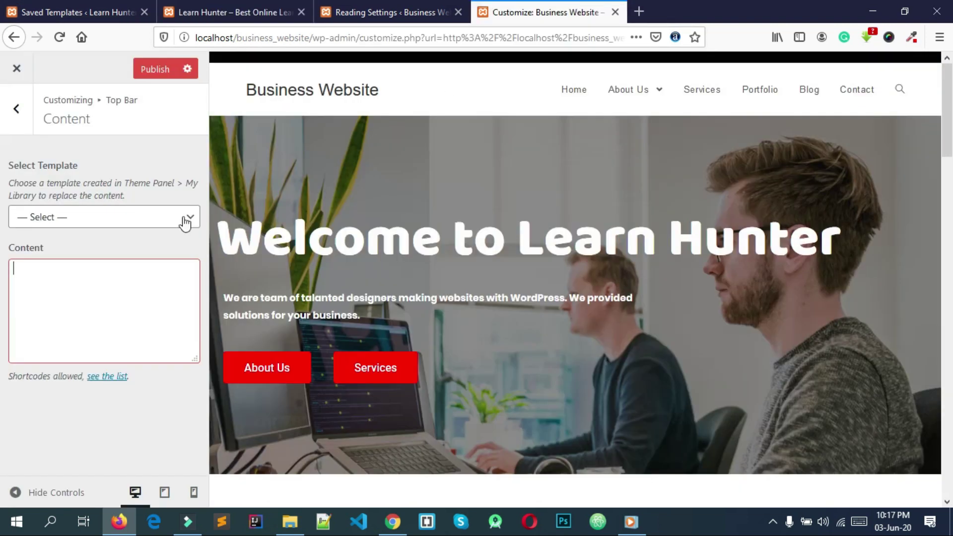
{"action": "key", "text": "ctrl+v"}
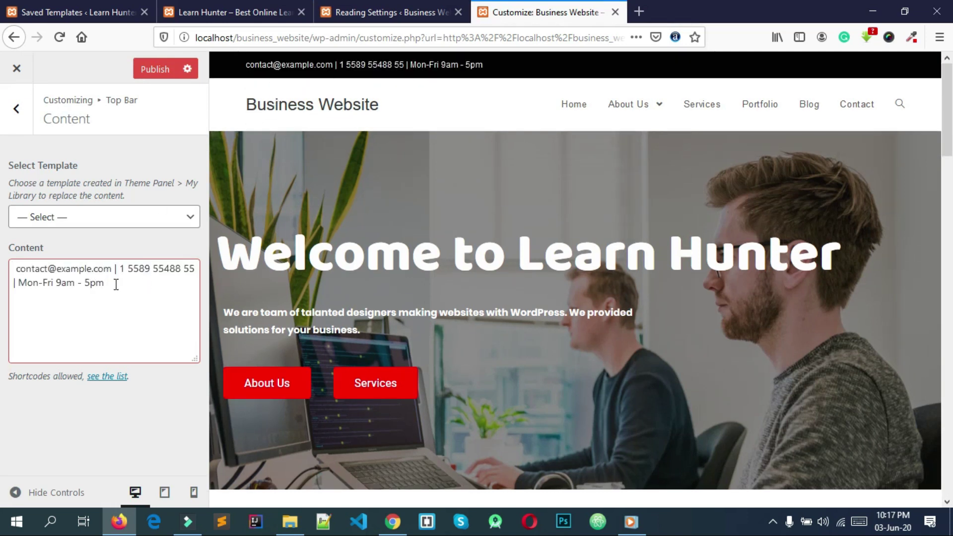
Go from the Top Bar's Content settings to its Social settings and set the Twitter and Facebook links to #.
{"action": "triple_click", "coordinate": [142, 284]}
{"action": "left_click", "coordinate": [143, 284]}
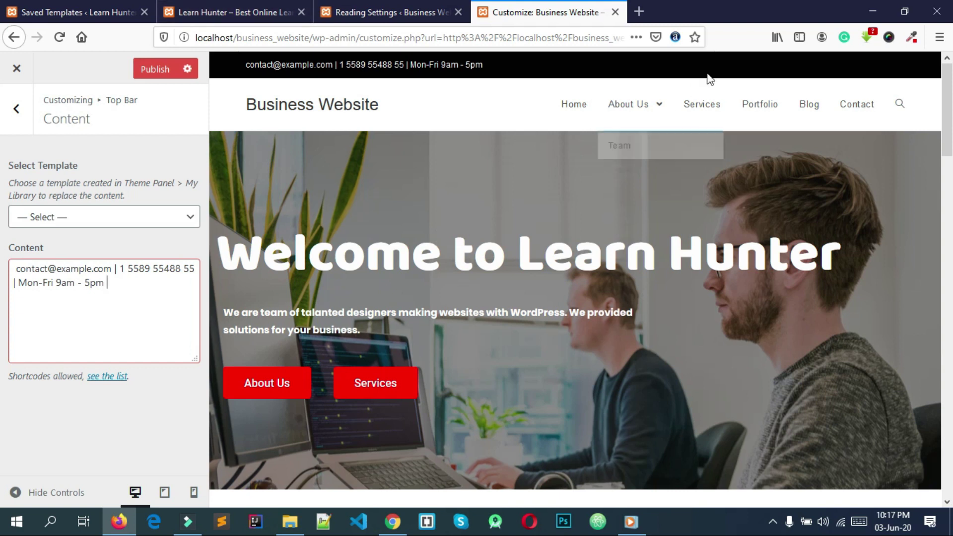
{"action": "left_click", "coordinate": [13, 118]}
{"action": "left_click", "coordinate": [61, 228]}
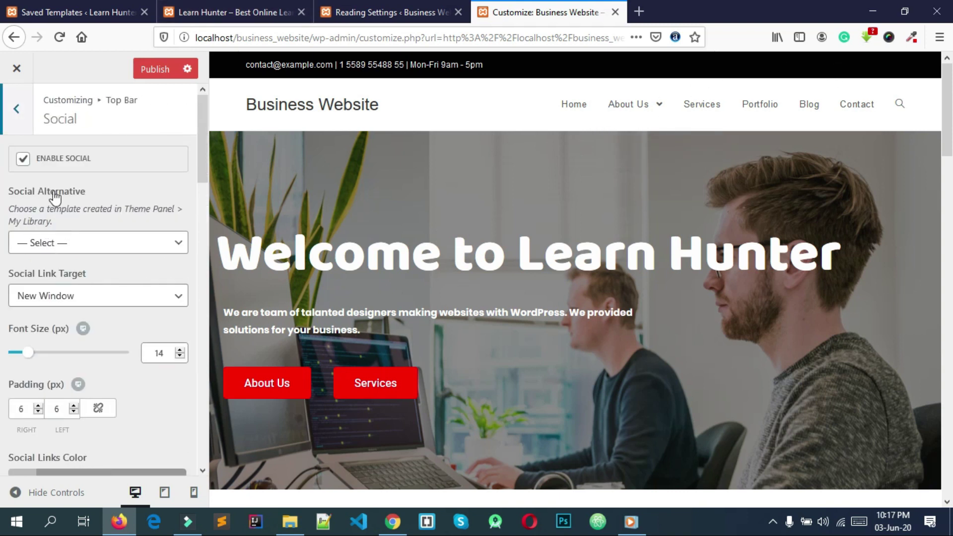
{"action": "scroll", "coordinate": [70, 178], "scroll_direction": "down", "scroll_amount": 5}
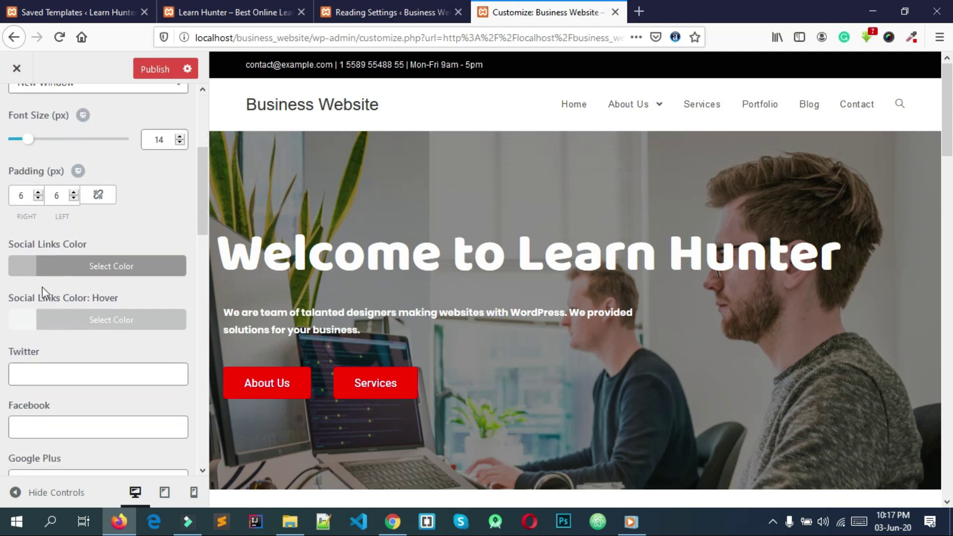
{"action": "scroll", "coordinate": [26, 299], "scroll_direction": "down", "scroll_amount": 1}
{"action": "left_click", "coordinate": [41, 306]}
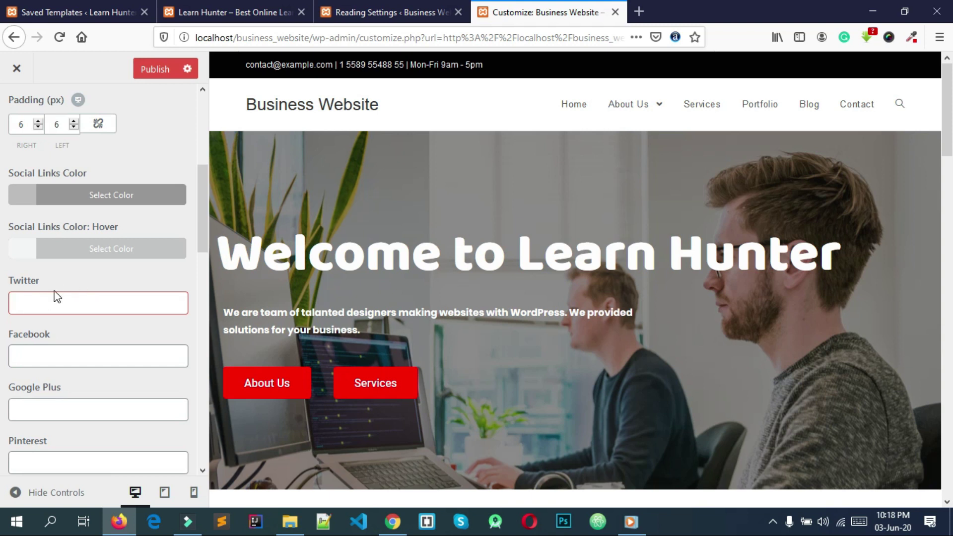
{"action": "type", "text": "#"}
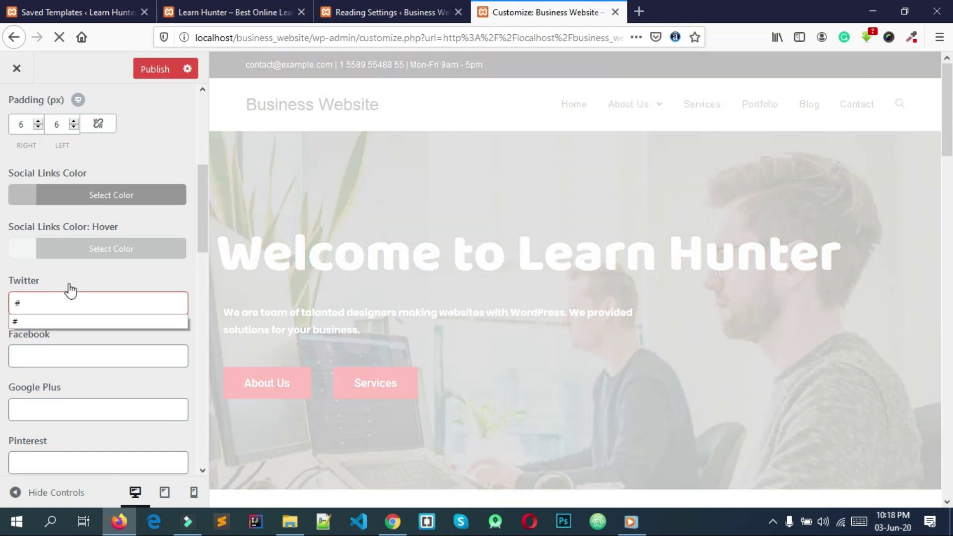
{"action": "left_click", "coordinate": [53, 353]}
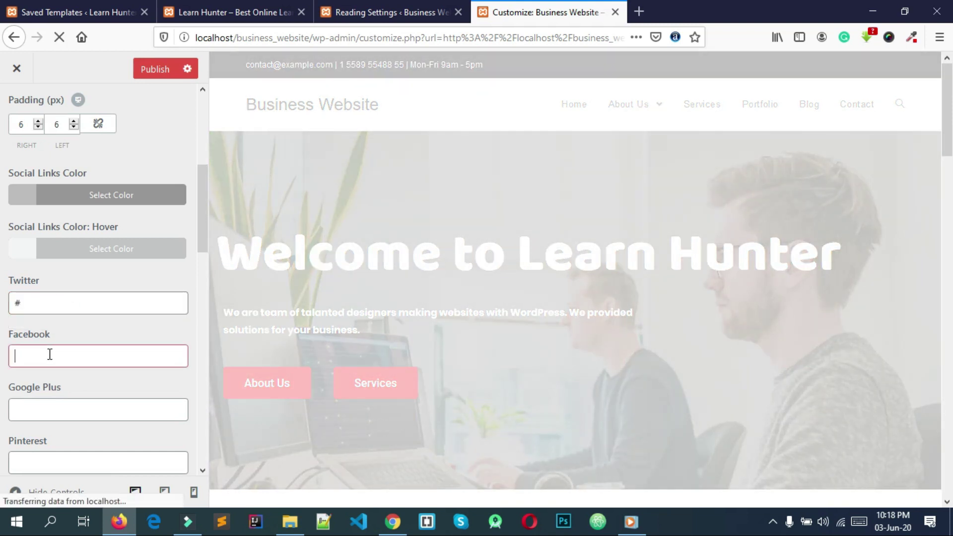
{"action": "type", "text": "#"}
Set the Google Plus, Pinterest and Dribbble links of the top bar to #.
{"action": "scroll", "coordinate": [56, 313], "scroll_direction": "down", "scroll_amount": 3}
{"action": "left_click", "coordinate": [58, 271]}
{"action": "type", "text": "#"}
{"action": "left_click", "coordinate": [45, 327]}
{"action": "type", "text": "#"}
{"action": "scroll", "coordinate": [62, 315], "scroll_direction": "down", "scroll_amount": 4}
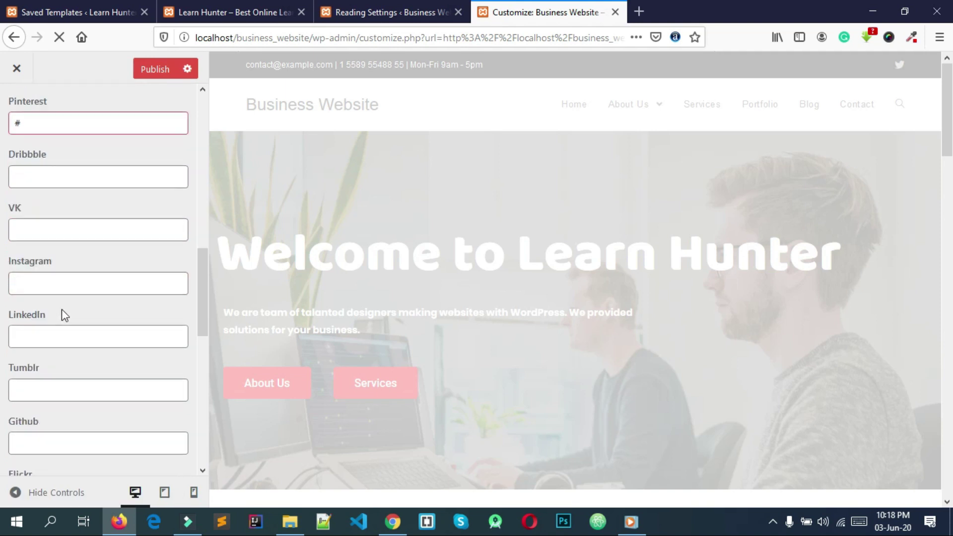
{"action": "left_click", "coordinate": [39, 161]}
{"action": "type", "text": "#"}
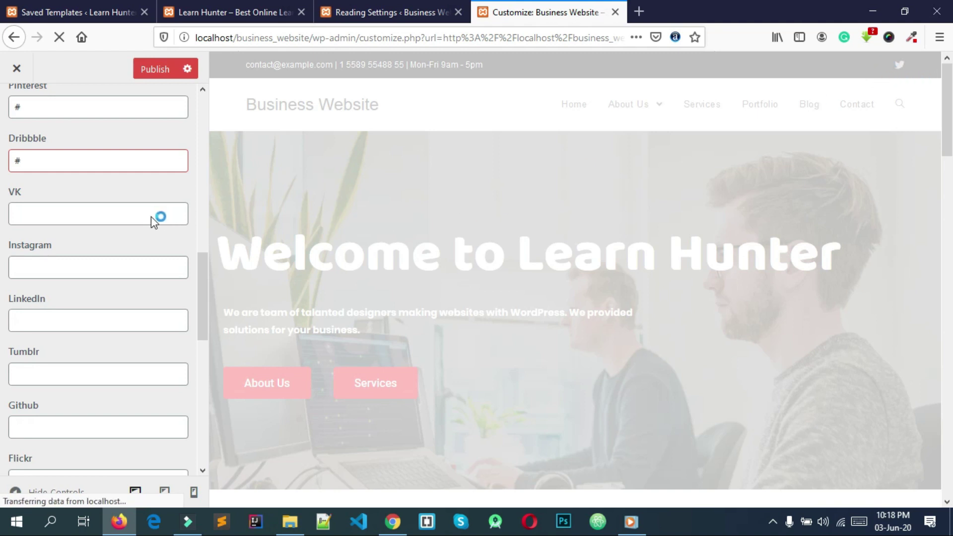
{"action": "scroll", "coordinate": [128, 208], "scroll_direction": "up", "scroll_amount": 3}
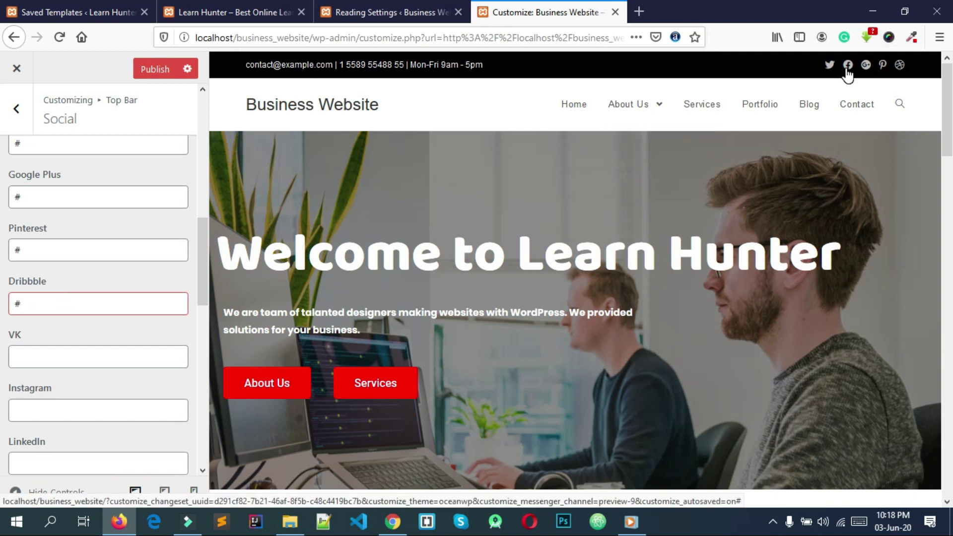
{"action": "left_click_drag", "start_coordinate": [111, 304], "coordinate": [16, 303]}
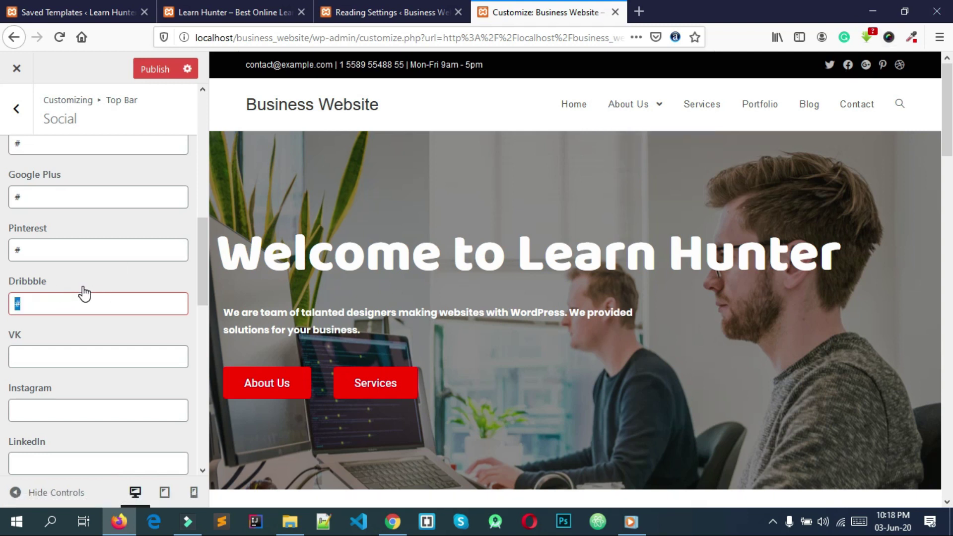
{"action": "scroll", "coordinate": [82, 278], "scroll_direction": "down", "scroll_amount": 10}
{"action": "scroll", "coordinate": [72, 263], "scroll_direction": "up", "scroll_amount": 5}
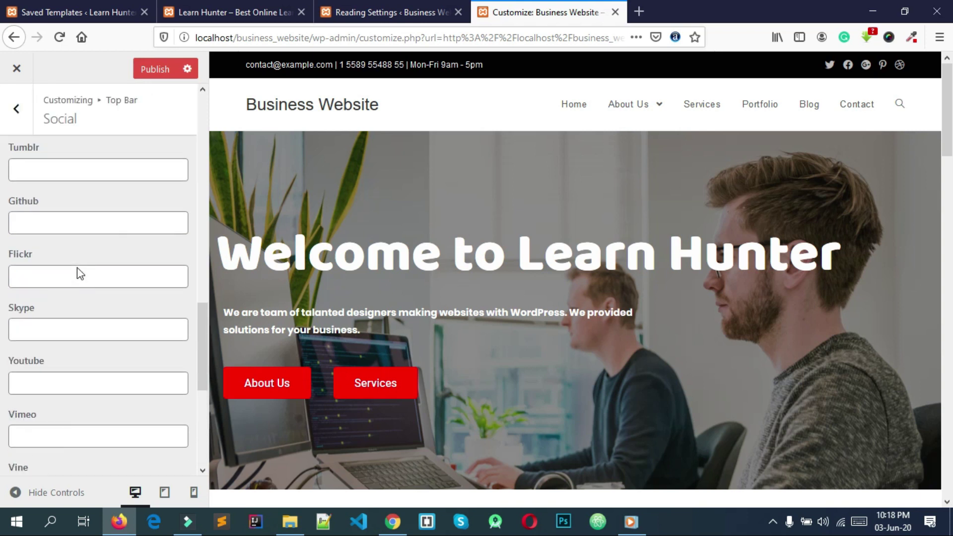
{"action": "scroll", "coordinate": [70, 271], "scroll_direction": "up", "scroll_amount": 6}
{"action": "scroll", "coordinate": [91, 254], "scroll_direction": "down", "scroll_amount": 1}
{"action": "scroll", "coordinate": [91, 258], "scroll_direction": "down", "scroll_amount": 2}
Check the Learn Hunter reference site and set the top bar's social links color to #ffffff.
{"action": "left_click", "coordinate": [234, 12]}
{"action": "left_click", "coordinate": [551, 12]}
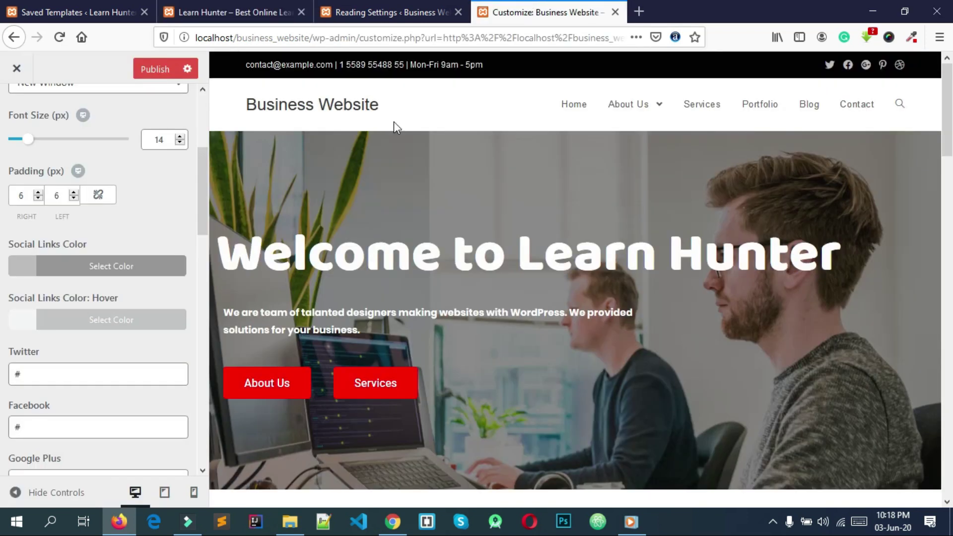
{"action": "left_click", "coordinate": [14, 275]}
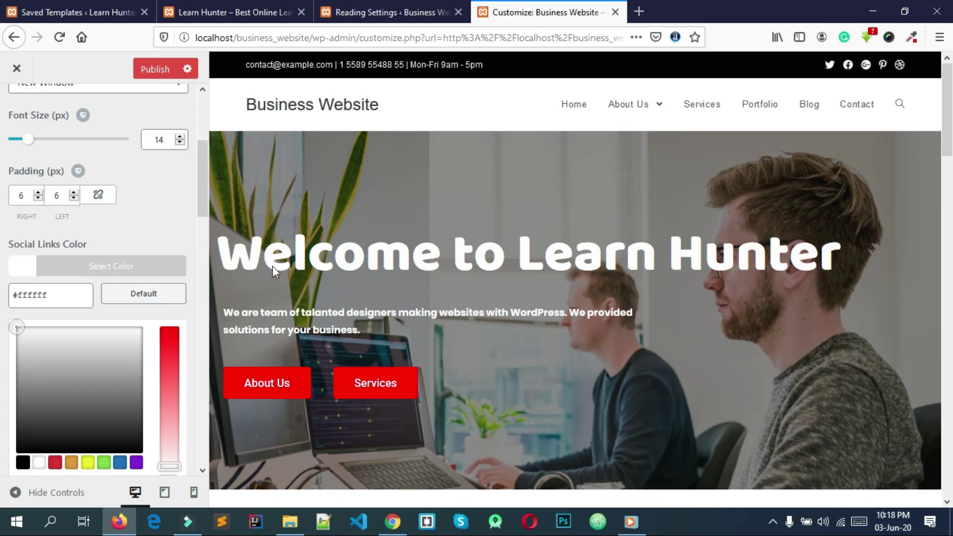
{"action": "left_click", "coordinate": [234, 208]}
Compare the social icons with the Learn Hunter site and set the social links hover color to the preset red #dd3333.
{"action": "left_click", "coordinate": [290, 18]}
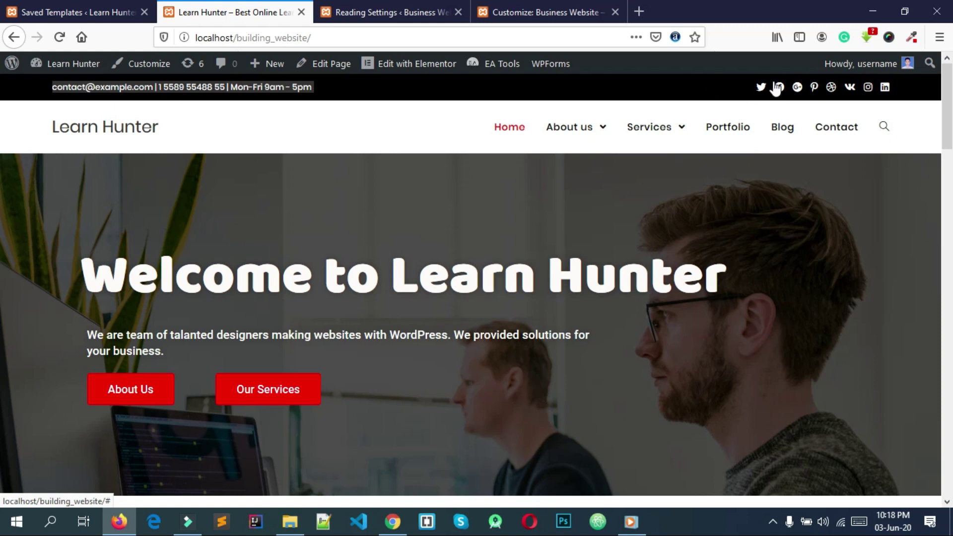
{"action": "left_click", "coordinate": [546, 10]}
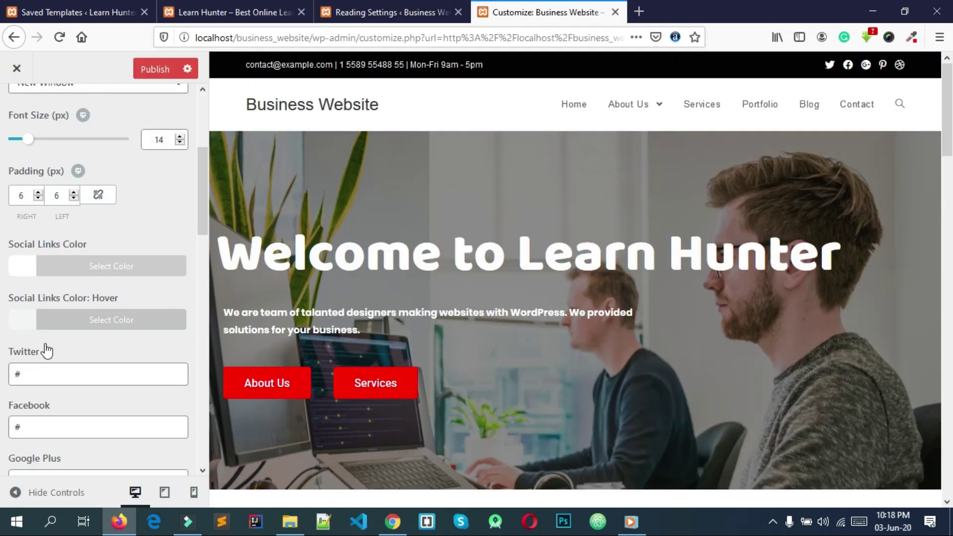
{"action": "left_click", "coordinate": [28, 322]}
{"action": "scroll", "coordinate": [74, 385], "scroll_direction": "down", "scroll_amount": 4}
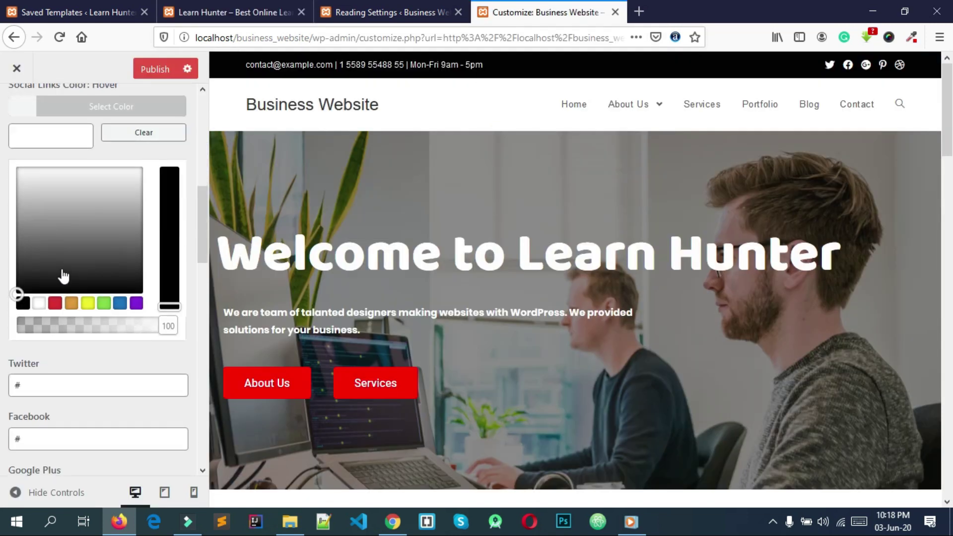
{"action": "left_click", "coordinate": [56, 303]}
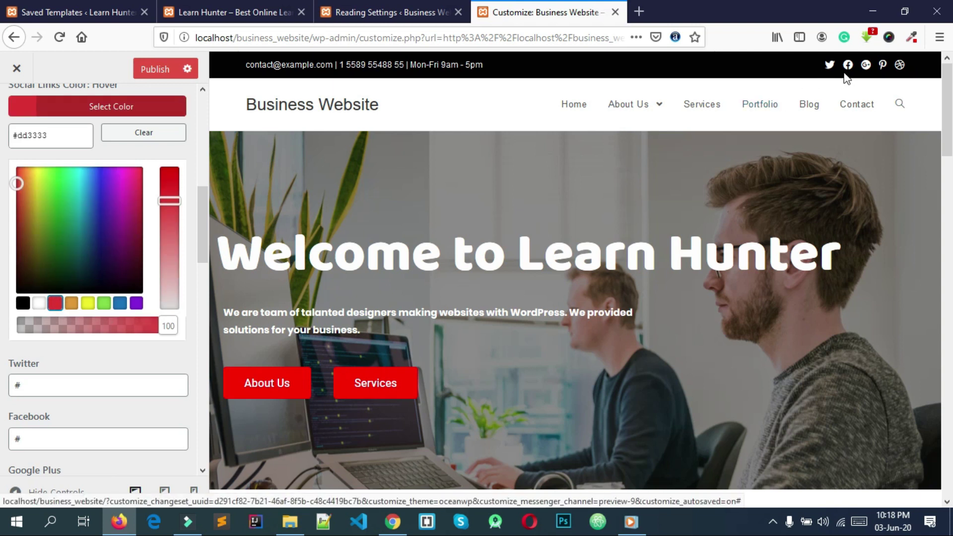
Set the social links hover color to #FD0000, sampled from the Services button in the preview, and publish the changes.
{"action": "left_click", "coordinate": [907, 43]}
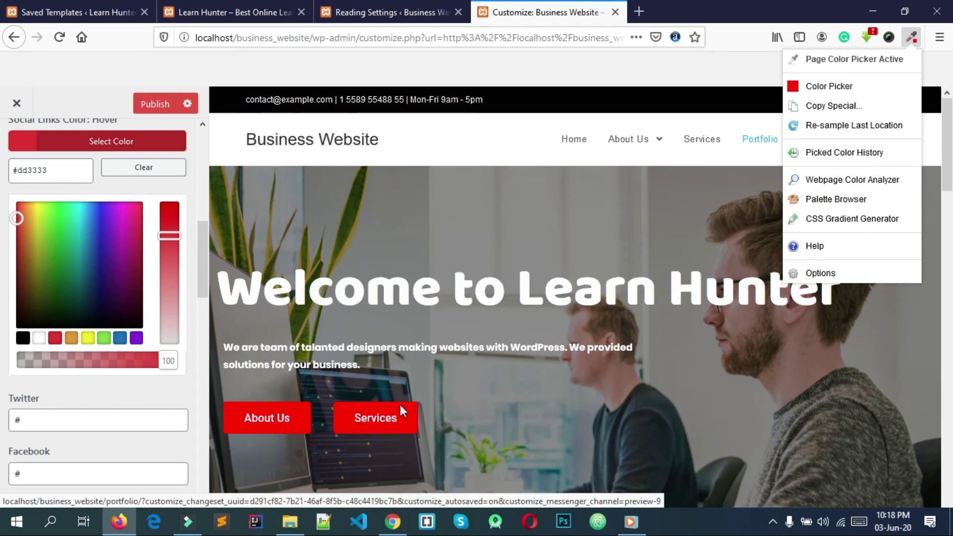
{"action": "left_click", "coordinate": [401, 406]}
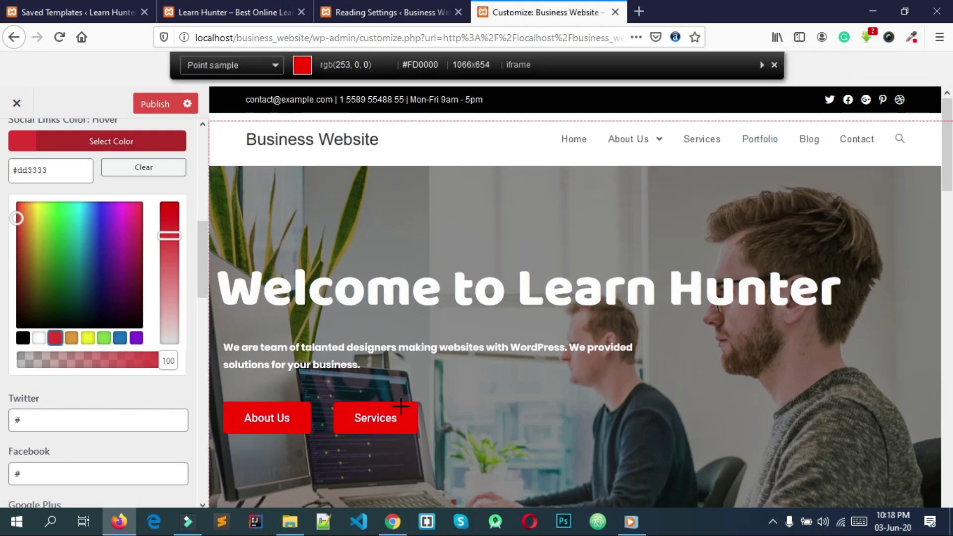
{"action": "left_click", "coordinate": [405, 421]}
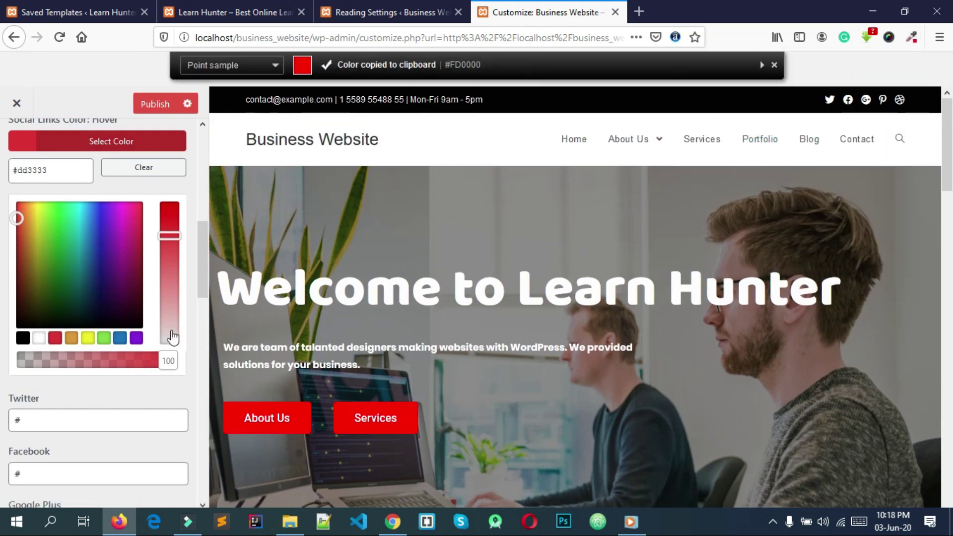
{"action": "double_click", "coordinate": [51, 166]}
{"action": "key", "text": "ctrl+v"}
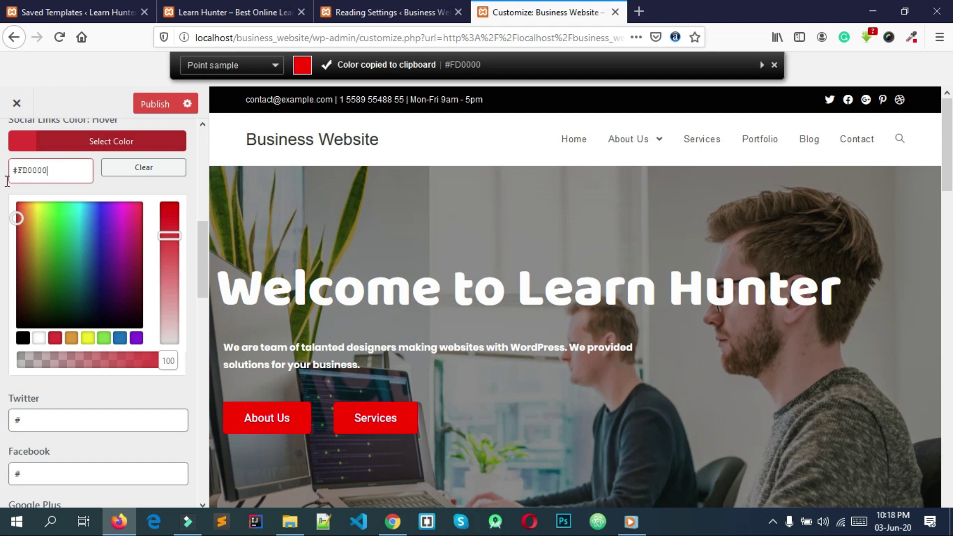
{"action": "left_click", "coordinate": [3, 185]}
{"action": "scroll", "coordinate": [115, 156], "scroll_direction": "up", "scroll_amount": 8}
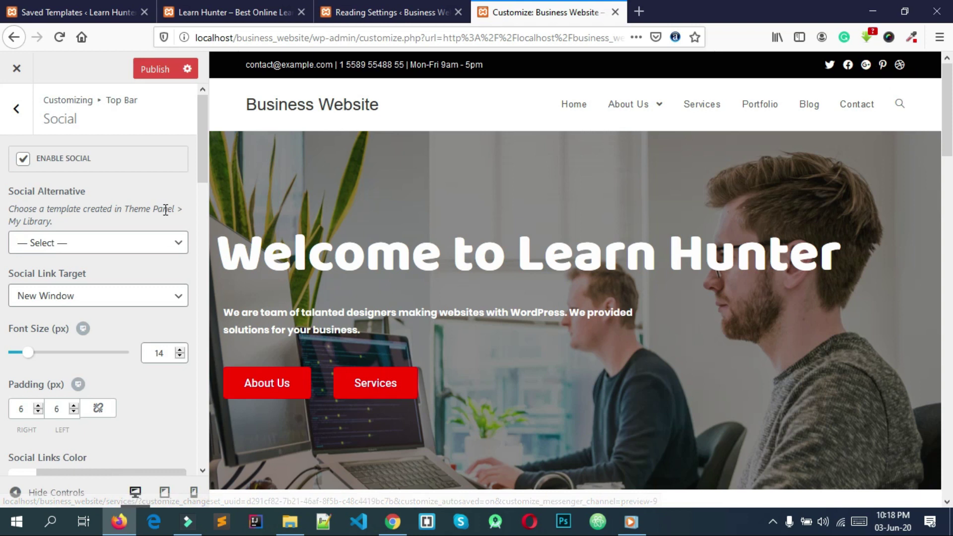
{"action": "left_click", "coordinate": [155, 69]}
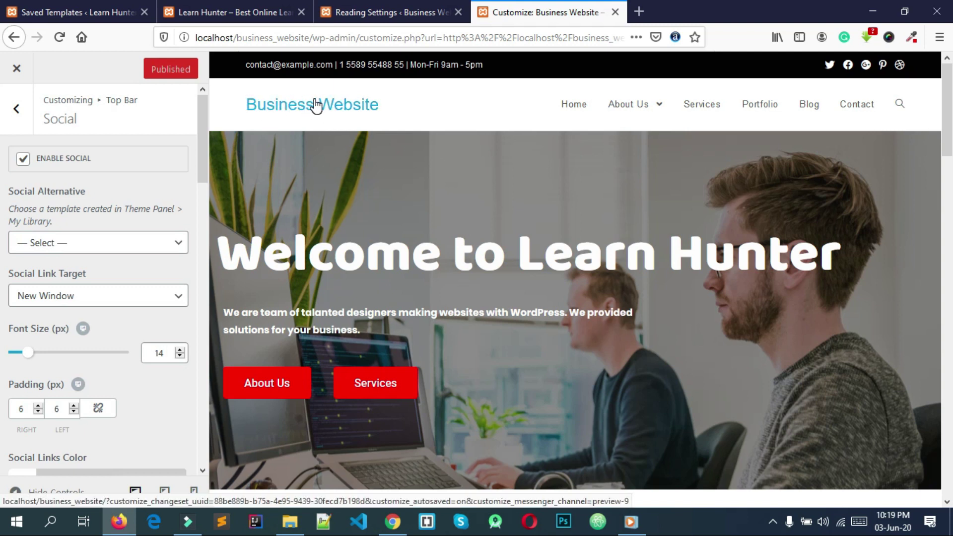
Leave the Top Bar settings and review the Header's General options, including width, border, background color and padding.
{"action": "mouse_move", "coordinate": [643, 106]}
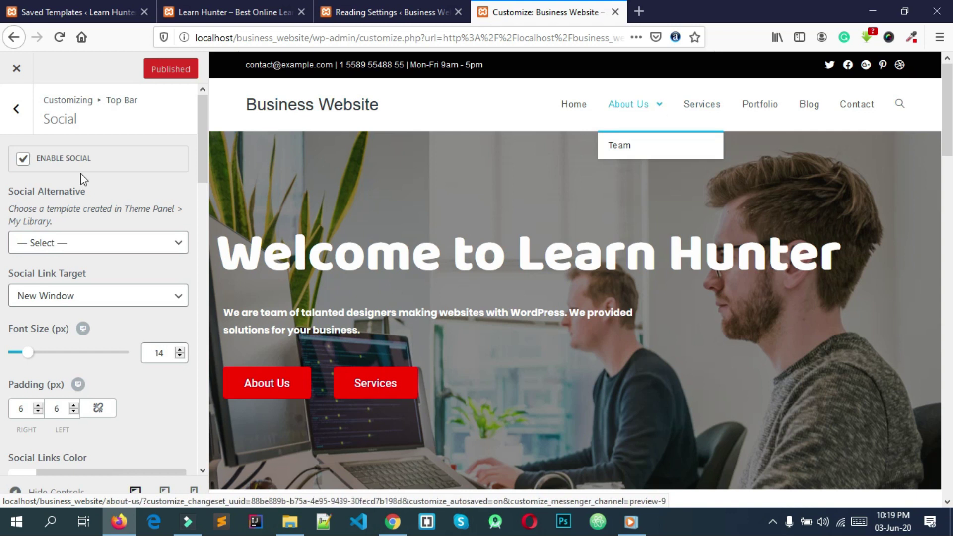
{"action": "left_click", "coordinate": [14, 119]}
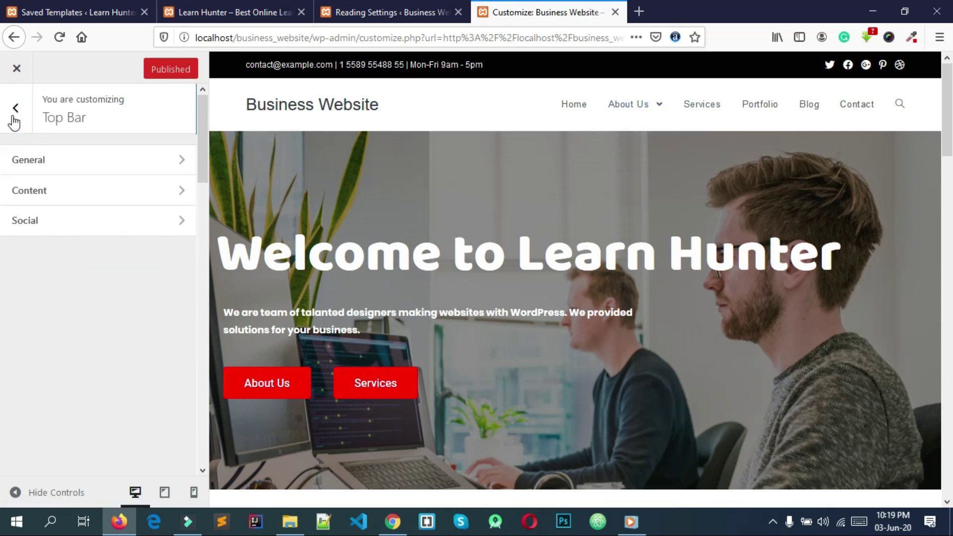
{"action": "left_click", "coordinate": [13, 119]}
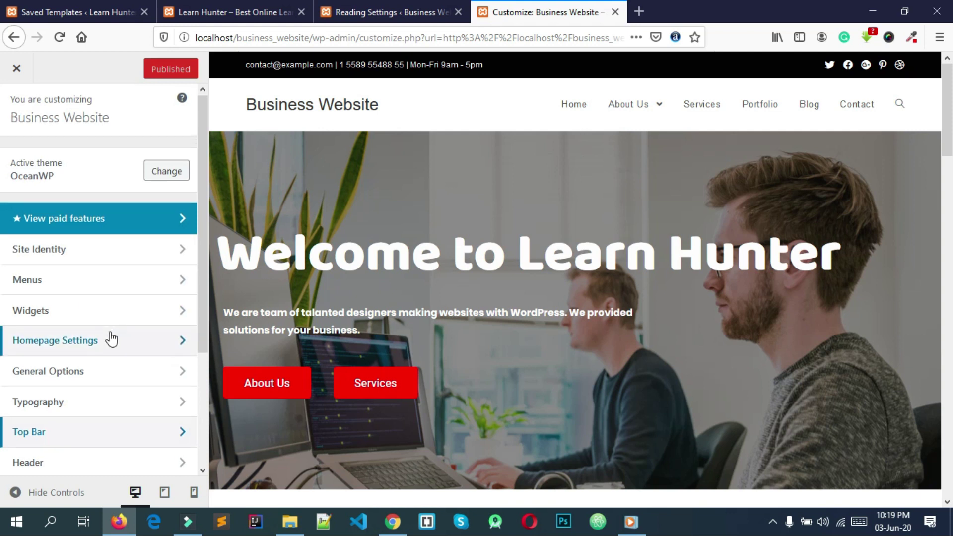
{"action": "scroll", "coordinate": [110, 336], "scroll_direction": "down", "scroll_amount": 2}
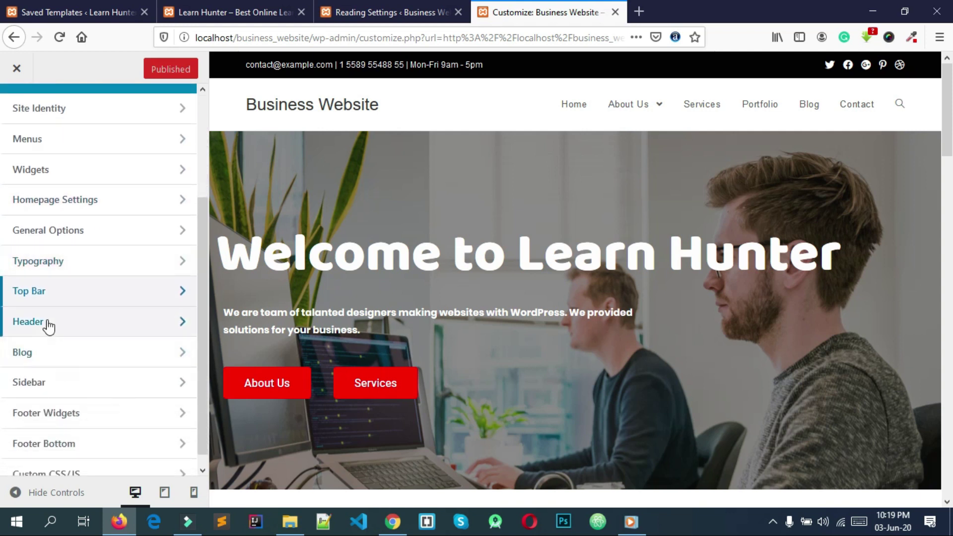
{"action": "left_click", "coordinate": [46, 324]}
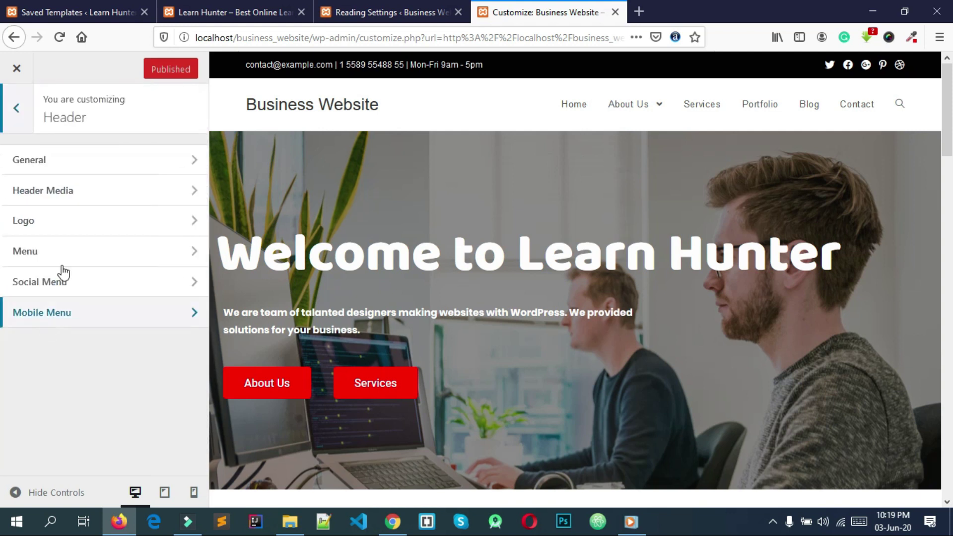
{"action": "left_click", "coordinate": [70, 169]}
{"action": "scroll", "coordinate": [70, 170], "scroll_direction": "down", "scroll_amount": 3}
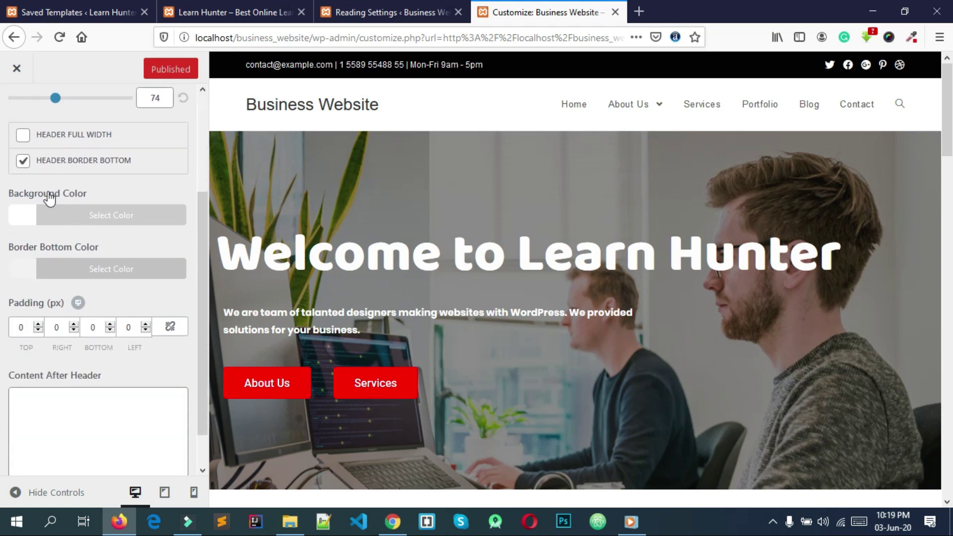
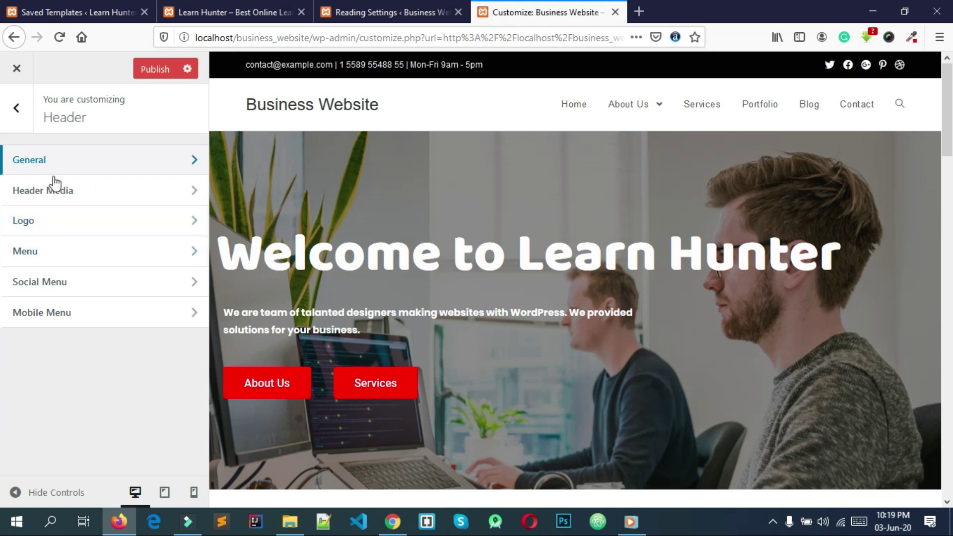
Look through the Header Media options for header video, header image, overlay color, position and size.
{"action": "left_click", "coordinate": [61, 192]}
{"action": "scroll", "coordinate": [44, 351], "scroll_direction": "down", "scroll_amount": 1}
{"action": "scroll", "coordinate": [44, 348], "scroll_direction": "down", "scroll_amount": 5}
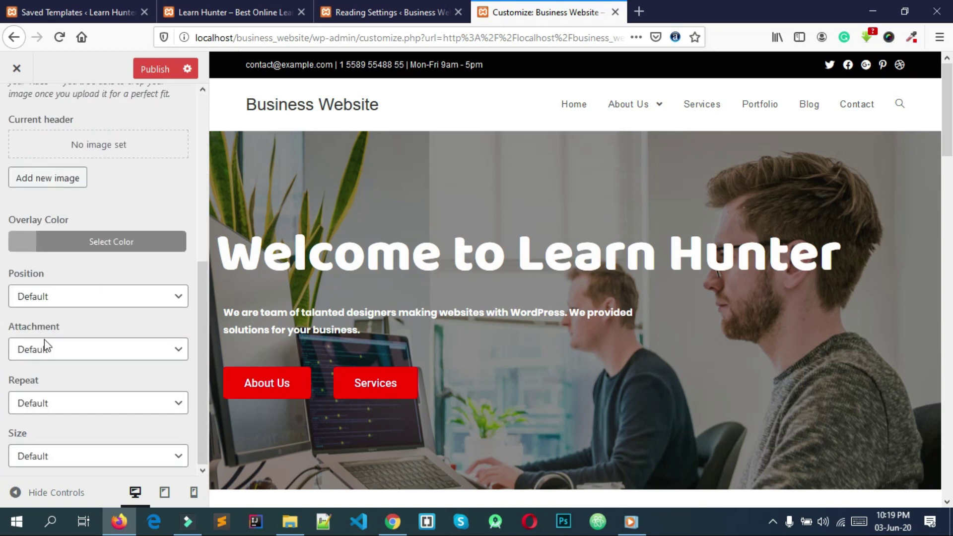
{"action": "scroll", "coordinate": [44, 348], "scroll_direction": "up", "scroll_amount": 4}
{"action": "scroll", "coordinate": [47, 349], "scroll_direction": "down", "scroll_amount": 4}
{"action": "scroll", "coordinate": [48, 350], "scroll_direction": "up", "scroll_amount": 5}
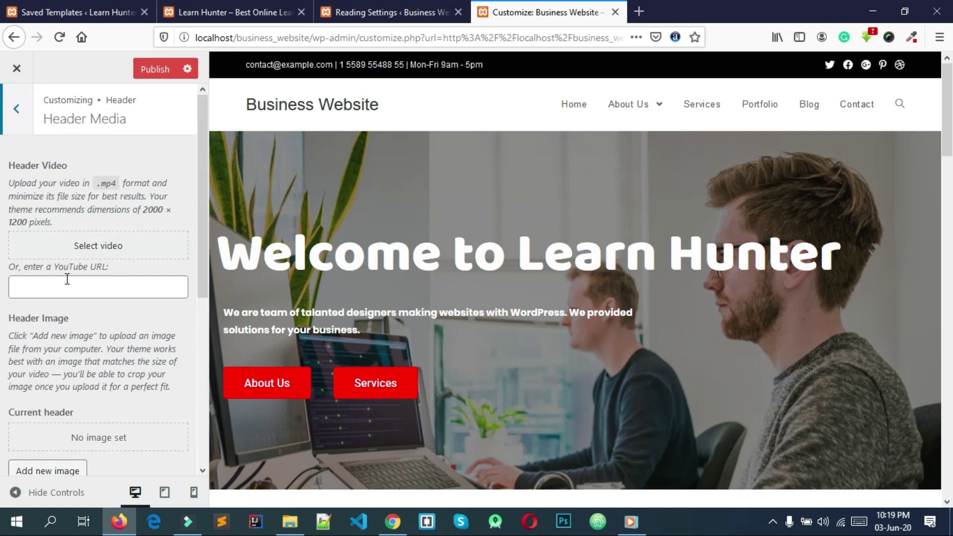
Open the header's Logo settings and set the logo text color to the preset red #dd3333.
{"action": "left_click", "coordinate": [17, 110]}
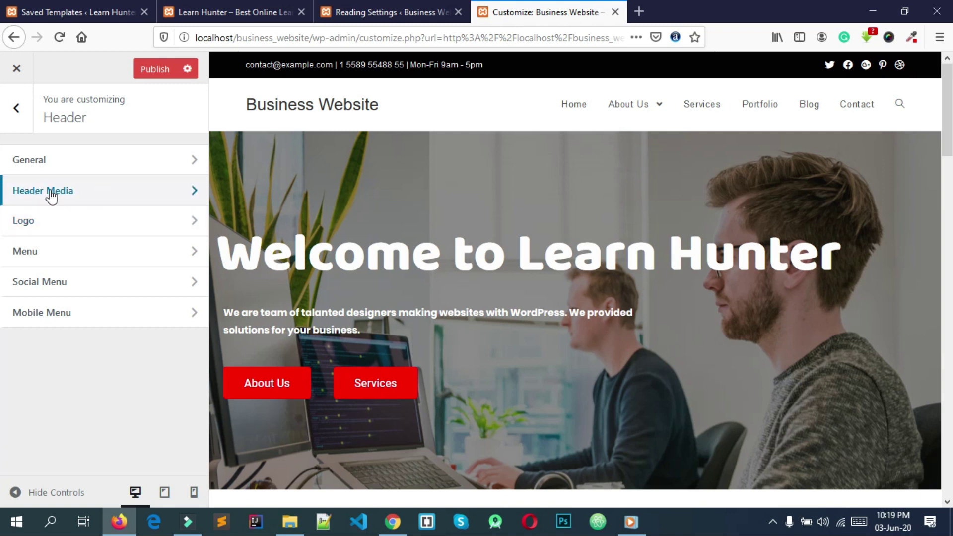
{"action": "left_click", "coordinate": [31, 221]}
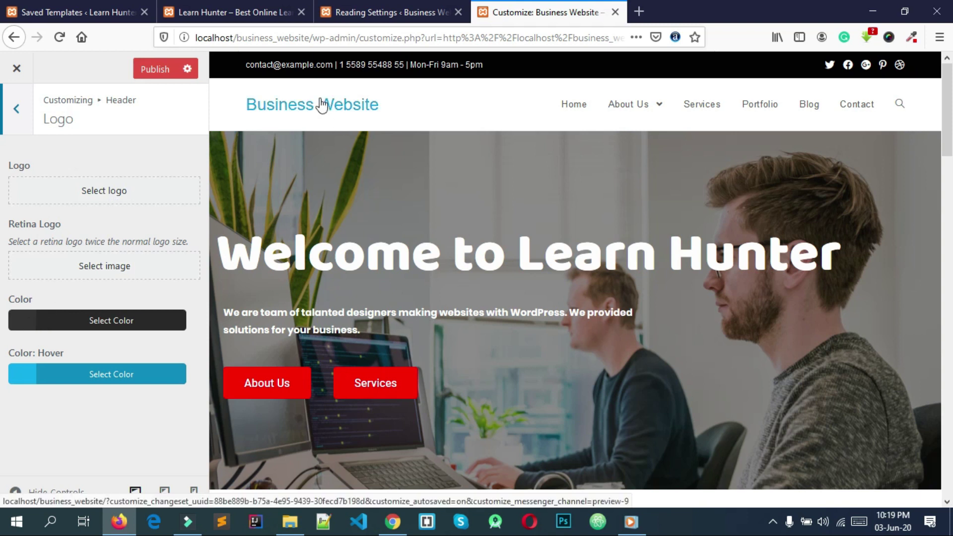
{"action": "left_click", "coordinate": [28, 322]}
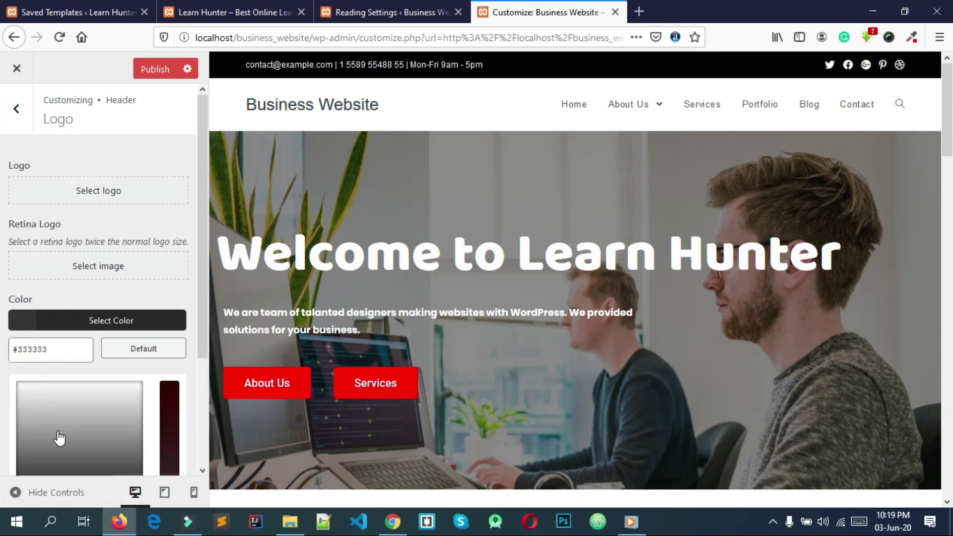
{"action": "left_click", "coordinate": [128, 447]}
{"action": "scroll", "coordinate": [124, 358], "scroll_direction": "down", "scroll_amount": 3}
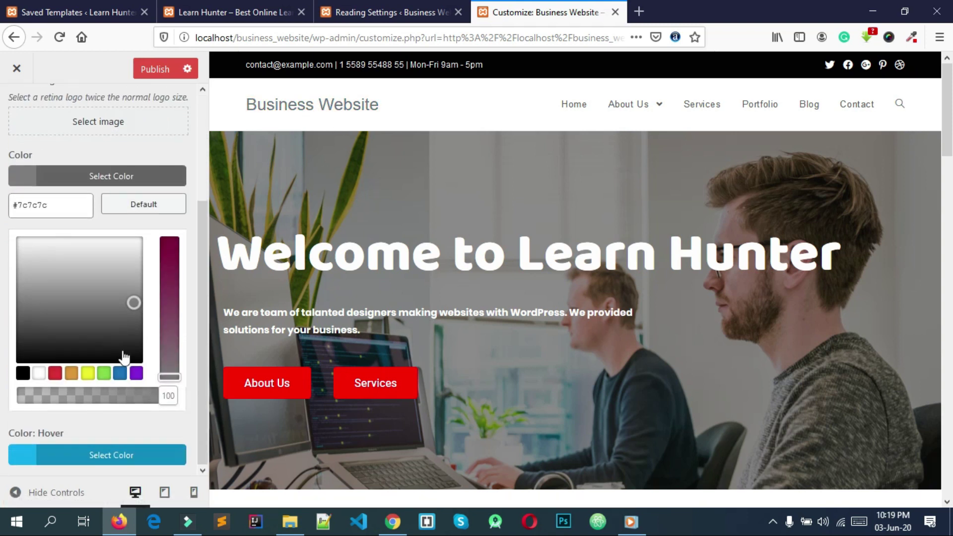
{"action": "left_click", "coordinate": [56, 374]}
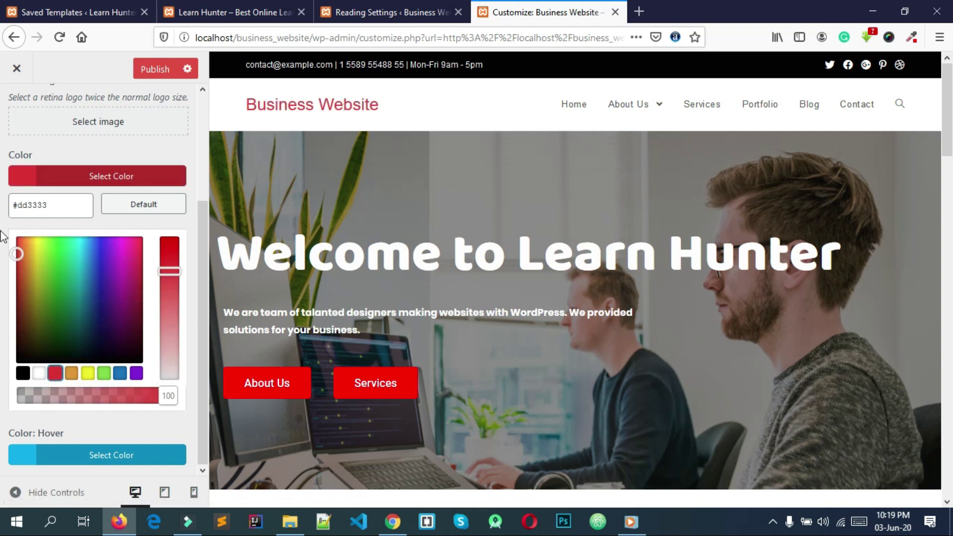
Set the logo text hover color to blue #1115dd and check the hover effect on the site title in the preview.
{"action": "left_click", "coordinate": [3, 251]}
{"action": "left_click", "coordinate": [29, 369]}
{"action": "scroll", "coordinate": [99, 323], "scroll_direction": "down", "scroll_amount": 3}
{"action": "left_click", "coordinate": [22, 311]}
{"action": "left_click", "coordinate": [29, 337]}
{"action": "mouse_move", "coordinate": [29, 337]}
{"action": "left_mouse_down"}
{"action": "mouse_move", "coordinate": [113, 320]}
{"action": "mouse_move", "coordinate": [94, 324]}
{"action": "mouse_move", "coordinate": [101, 308]}
{"action": "left_mouse_up"}
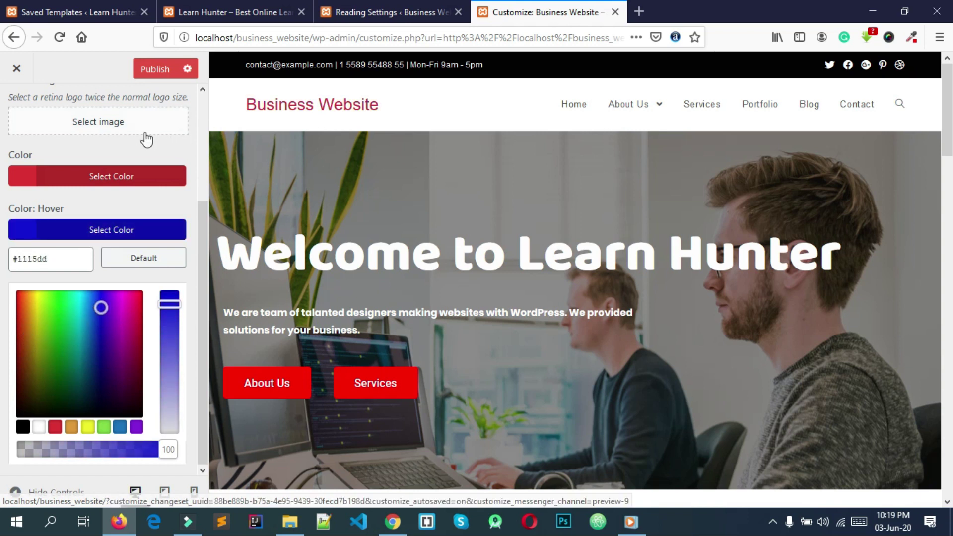
{"action": "left_click", "coordinate": [181, 174]}
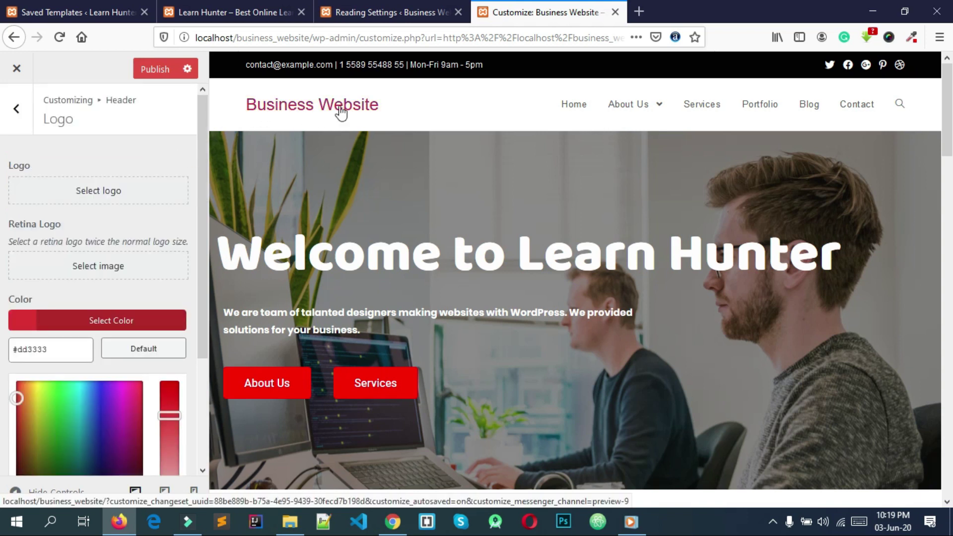
{"action": "scroll", "coordinate": [345, 114], "scroll_direction": "down", "scroll_amount": 2}
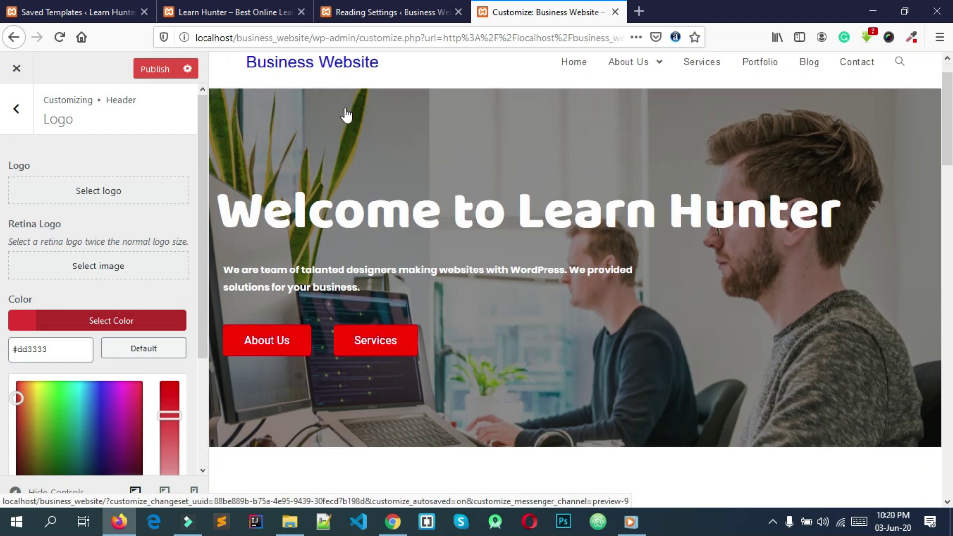
{"action": "scroll", "coordinate": [325, 91], "scroll_direction": "up", "scroll_amount": 2}
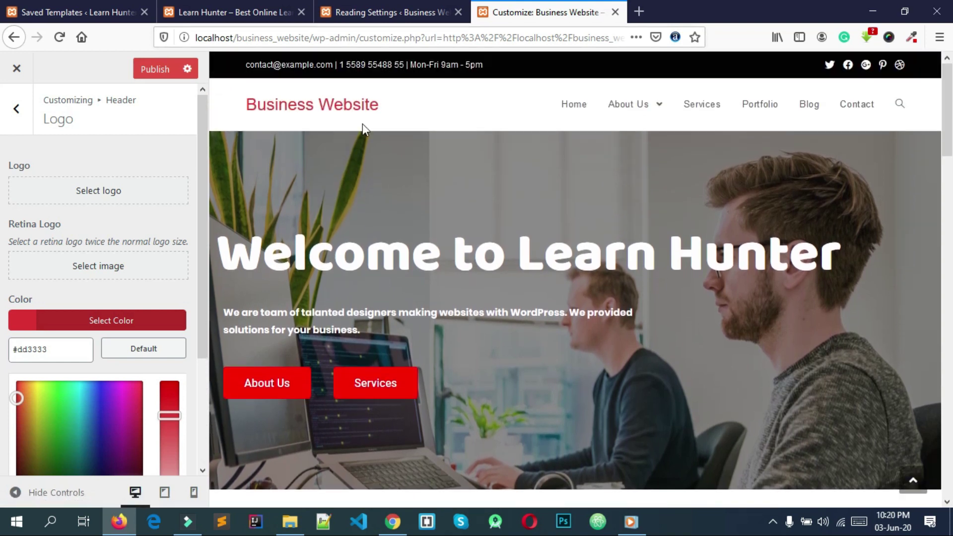
{"action": "left_click", "coordinate": [193, 158]}
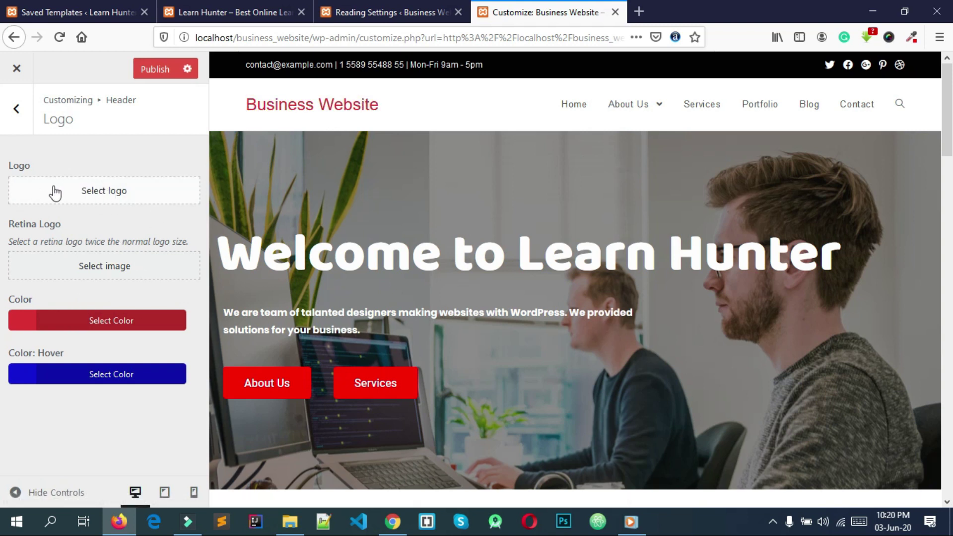
Select the Bugatti image from the media library as the logo, with the crop area extended to the image's full height.
{"action": "left_click", "coordinate": [101, 191]}
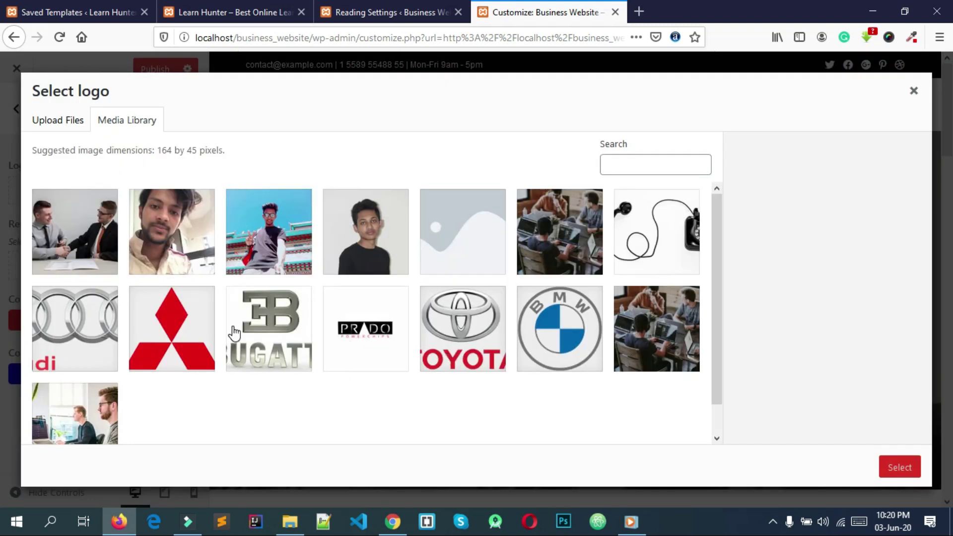
{"action": "left_click", "coordinate": [272, 327]}
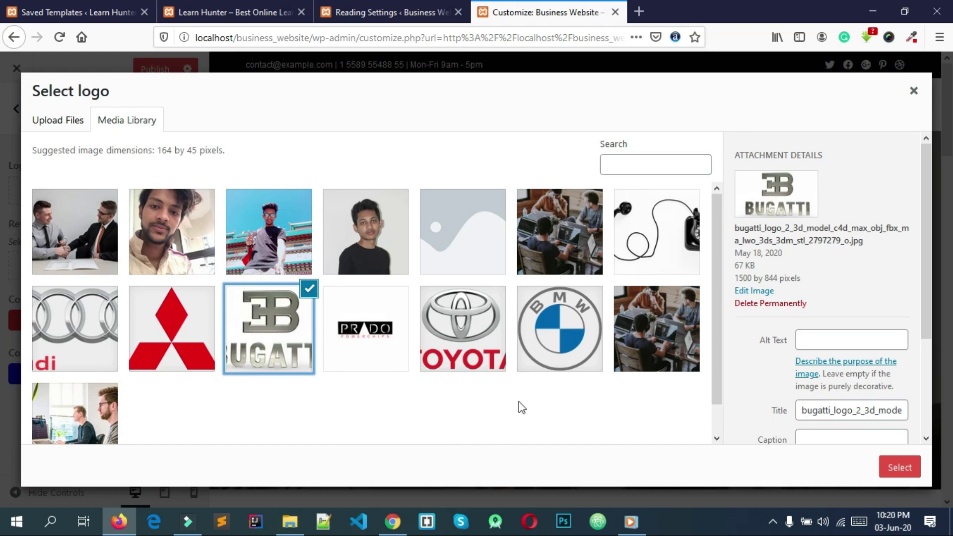
{"action": "left_click", "coordinate": [901, 468]}
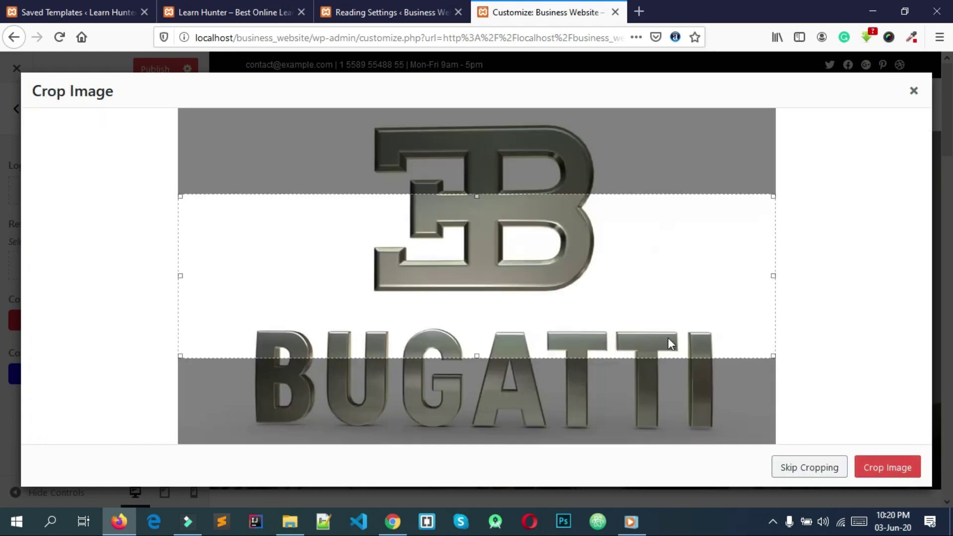
{"action": "left_click_drag", "start_coordinate": [484, 191], "coordinate": [489, 109]}
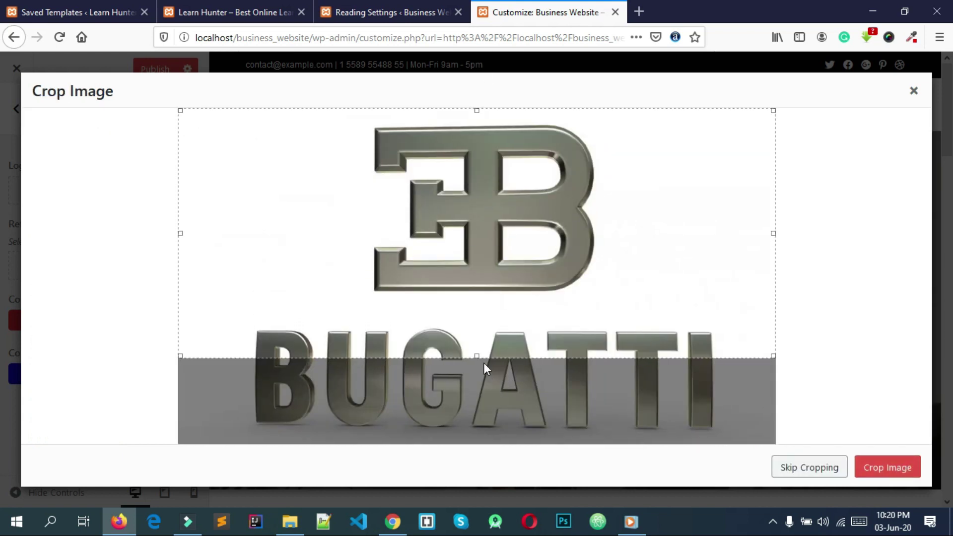
{"action": "left_click_drag", "start_coordinate": [478, 356], "coordinate": [480, 444]}
{"action": "left_click", "coordinate": [882, 467]}
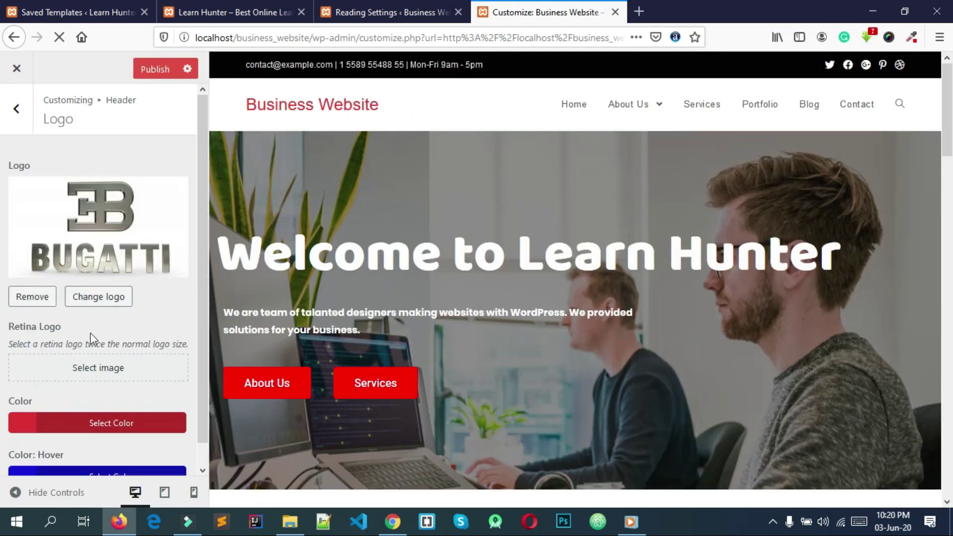
Set the logo's maximum width to 98 px and its maximum height to 43 px.
{"action": "scroll", "coordinate": [90, 332], "scroll_direction": "down", "scroll_amount": 1}
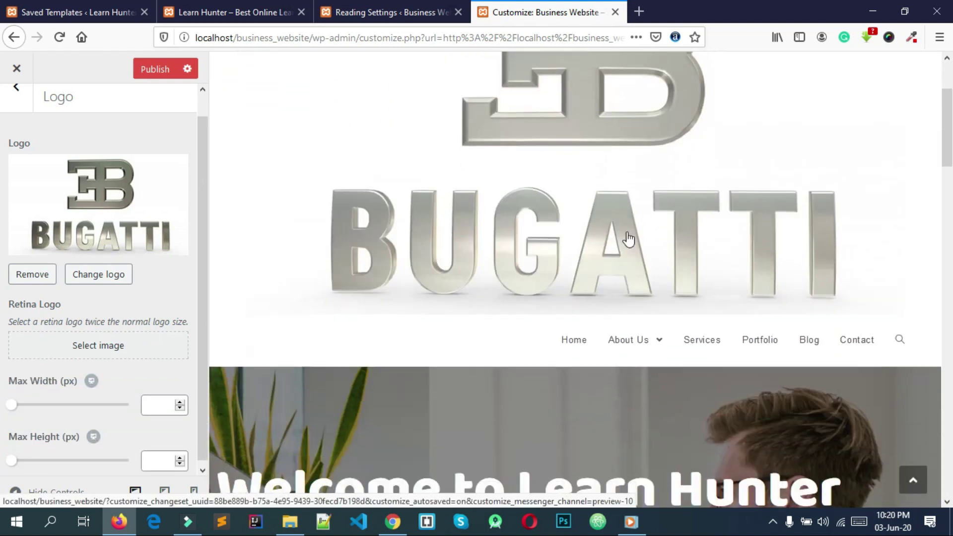
{"action": "scroll", "coordinate": [497, 194], "scroll_direction": "down", "scroll_amount": 3}
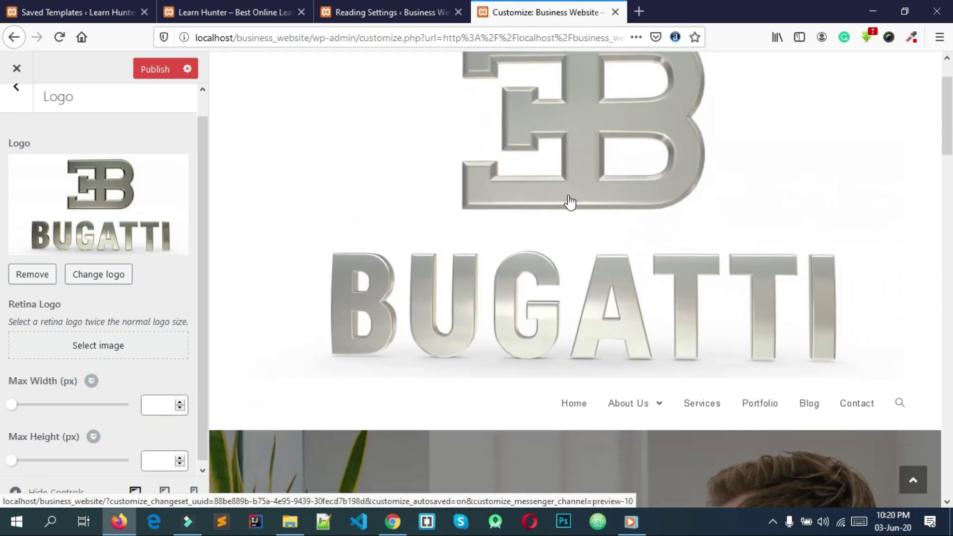
{"action": "left_click", "coordinate": [21, 406]}
{"action": "mouse_move", "coordinate": [22, 406]}
{"action": "left_mouse_down"}
{"action": "mouse_move", "coordinate": [134, 407]}
{"action": "mouse_move", "coordinate": [29, 412]}
{"action": "left_mouse_up"}
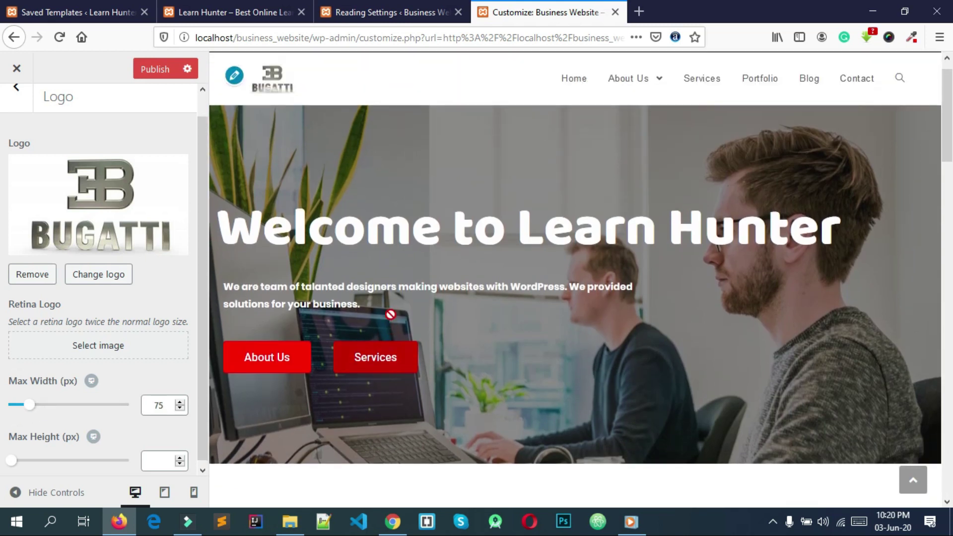
{"action": "left_click_drag", "start_coordinate": [32, 412], "coordinate": [35, 412]}
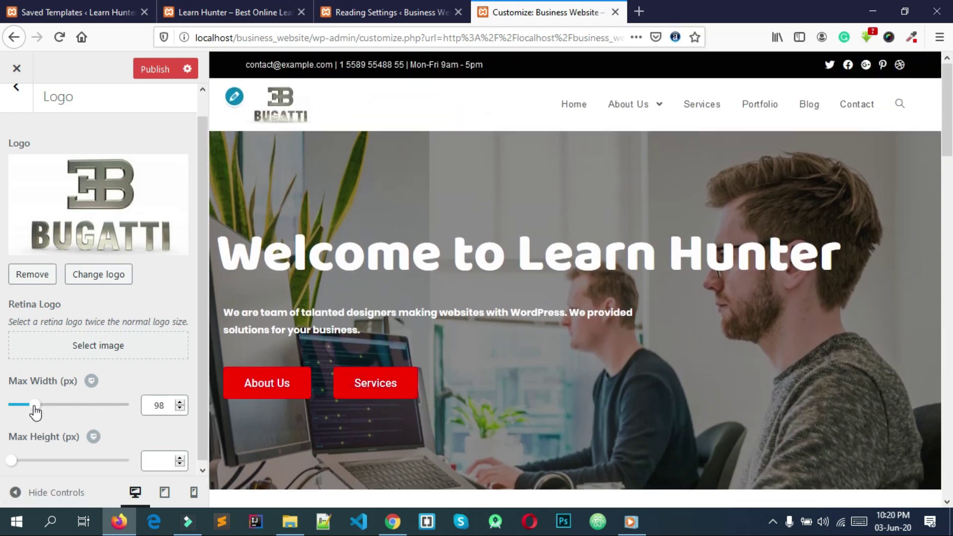
{"action": "scroll", "coordinate": [200, 306], "scroll_direction": "down", "scroll_amount": 1}
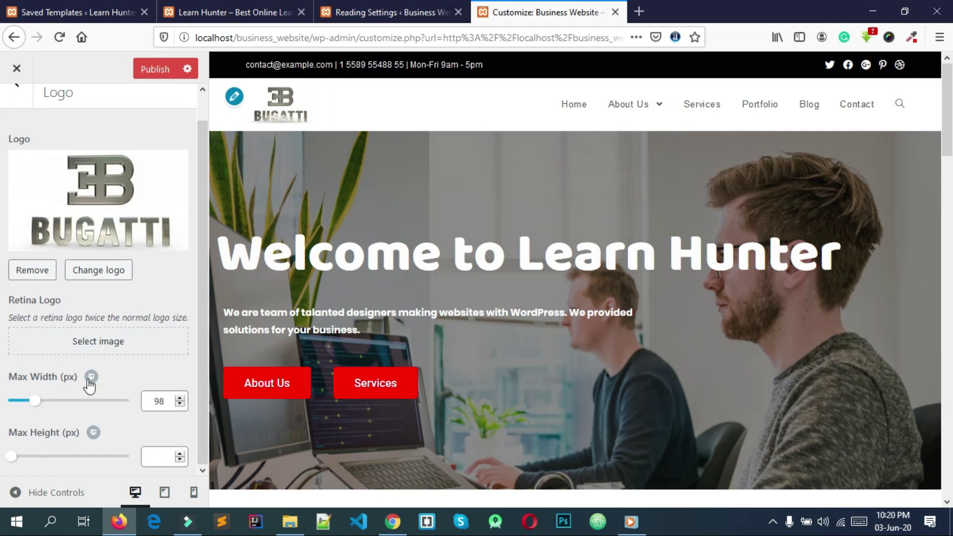
{"action": "left_click_drag", "start_coordinate": [10, 465], "coordinate": [19, 461]}
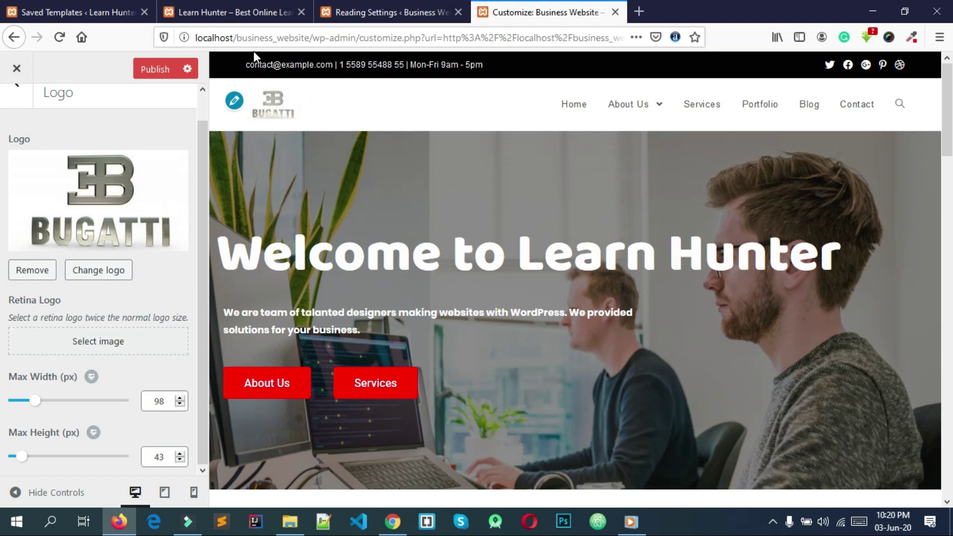
Compare the header with the Learn Hunter site and publish the logo changes.
{"action": "left_click", "coordinate": [246, 13]}
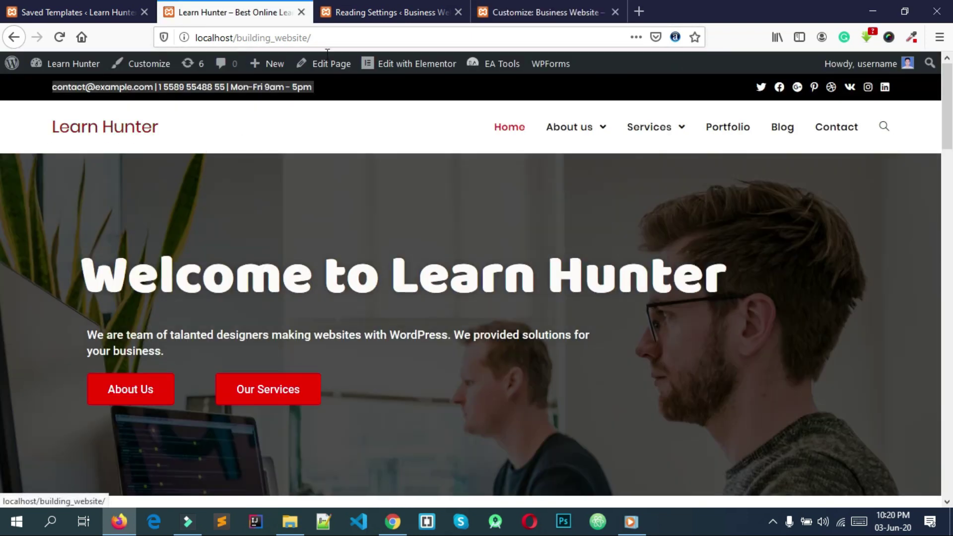
{"action": "left_click", "coordinate": [530, 10]}
{"action": "scroll", "coordinate": [111, 346], "scroll_direction": "up", "scroll_amount": 1}
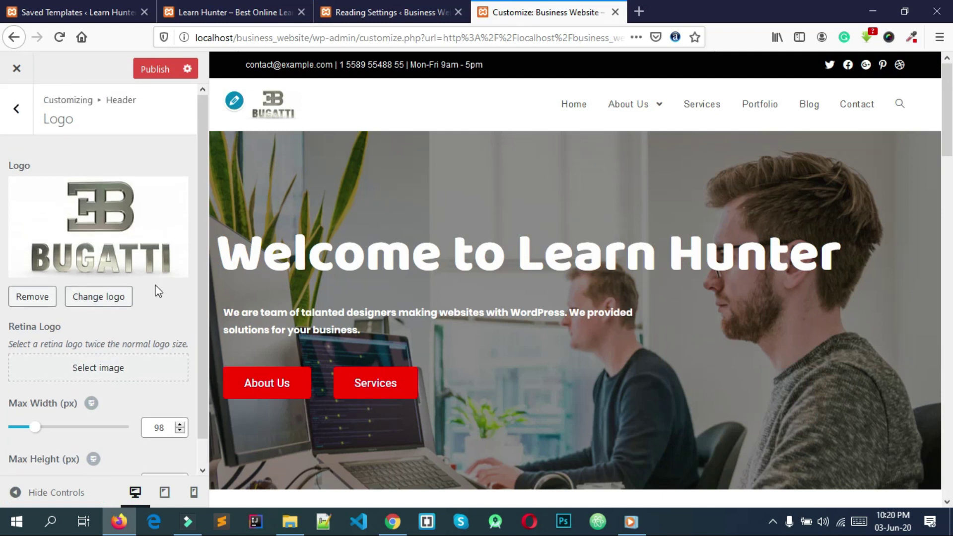
{"action": "left_click", "coordinate": [143, 71]}
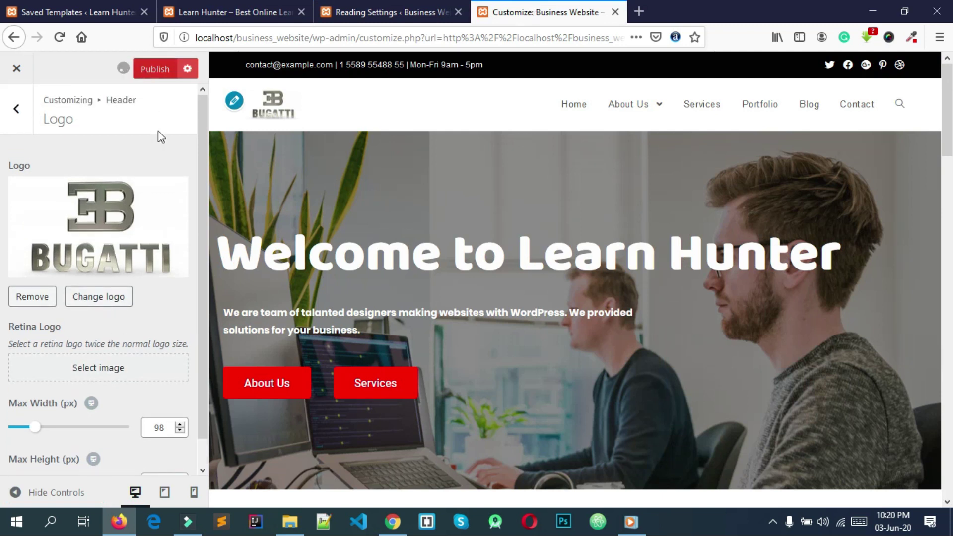
Leave the Logo settings and open the header's Menu settings, looking over the template, dropdown icon and position options.
{"action": "mouse_move", "coordinate": [609, 109]}
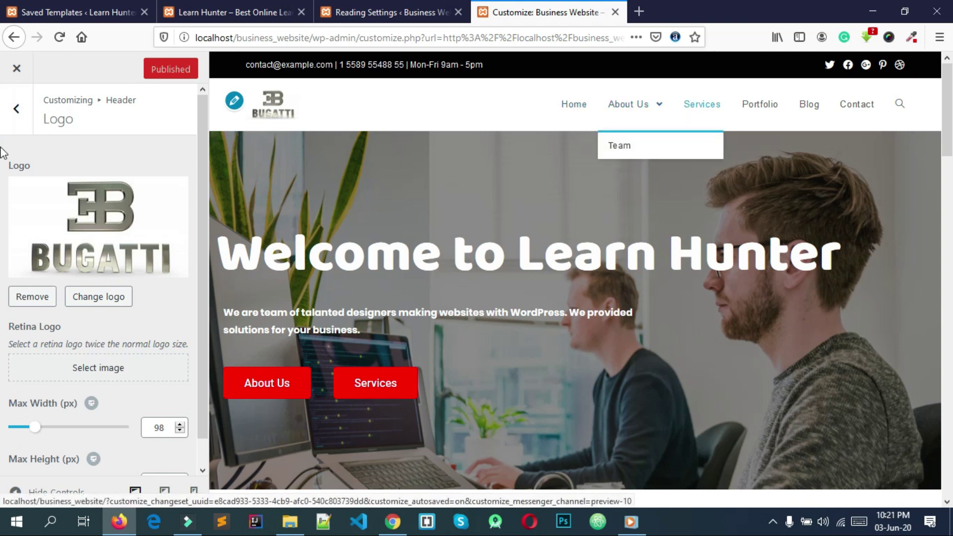
{"action": "left_click", "coordinate": [16, 110]}
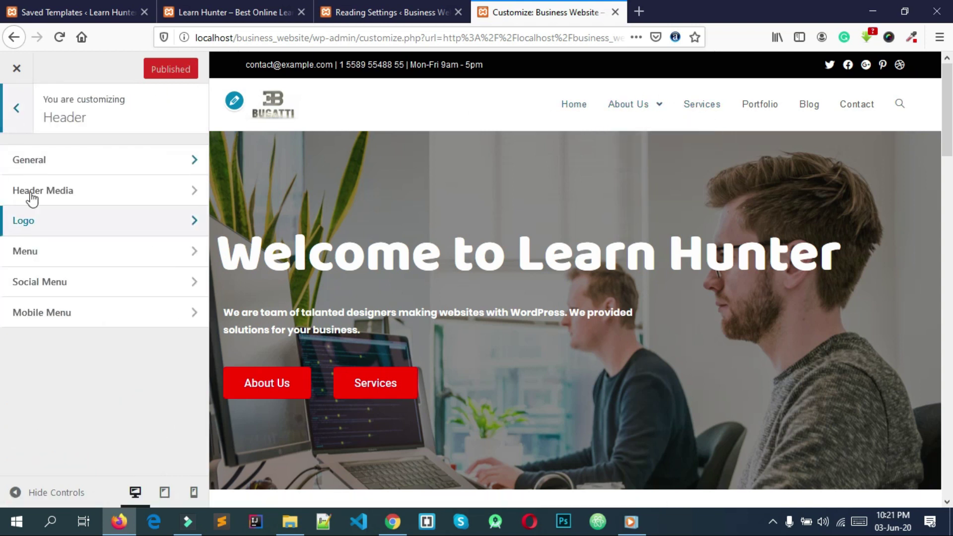
{"action": "left_click", "coordinate": [35, 254]}
{"action": "scroll", "coordinate": [49, 226], "scroll_direction": "down", "scroll_amount": 5}
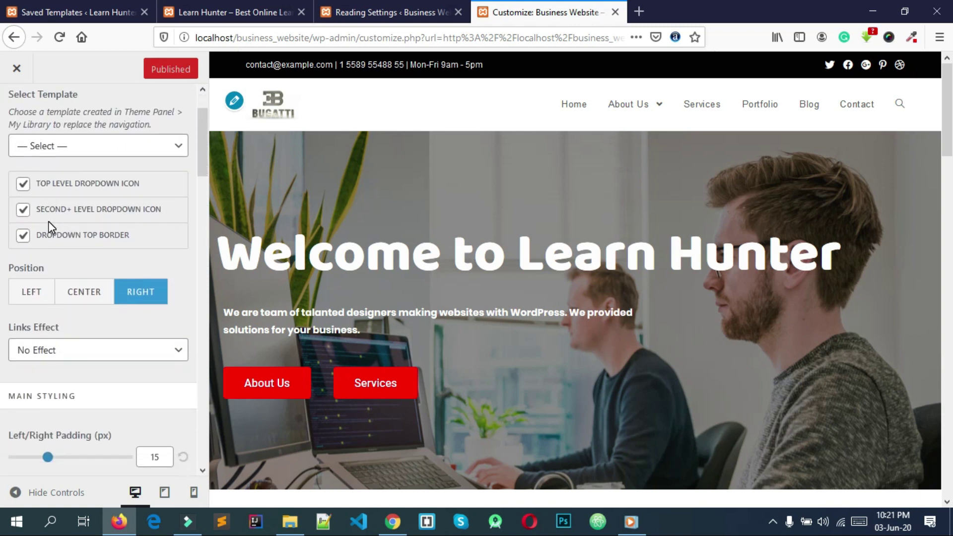
{"action": "scroll", "coordinate": [82, 175], "scroll_direction": "up", "scroll_amount": 3}
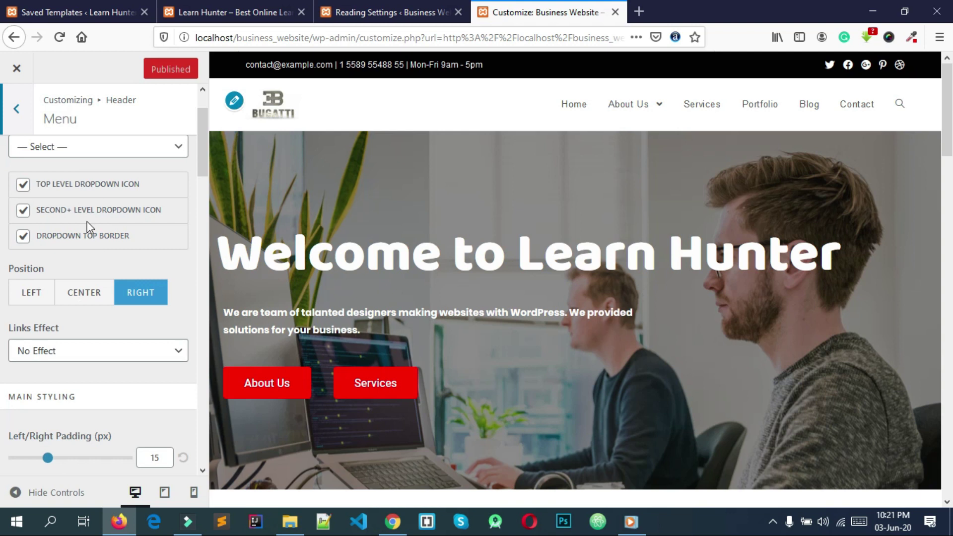
Try the Center and Left positions for the header menu and return it to Right.
{"action": "left_click", "coordinate": [85, 297]}
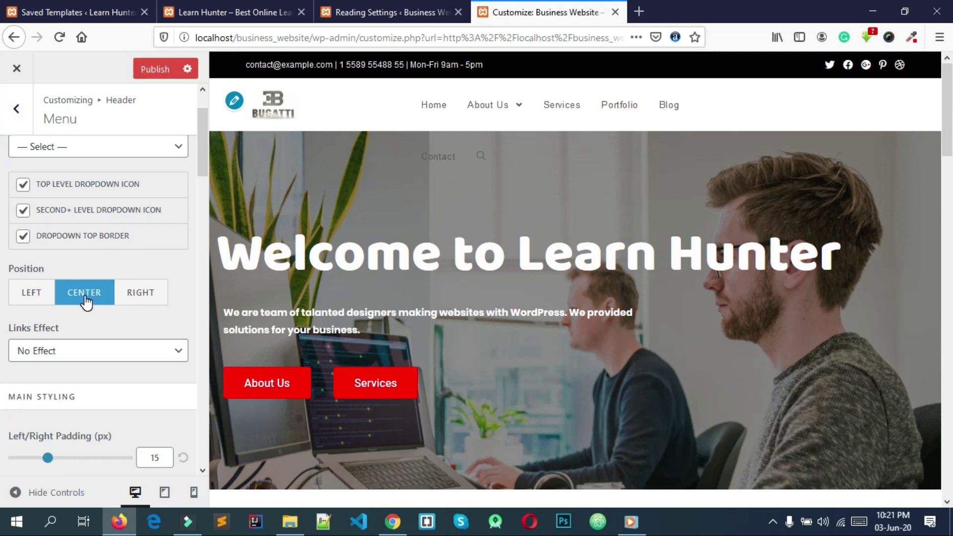
{"action": "left_click", "coordinate": [24, 298]}
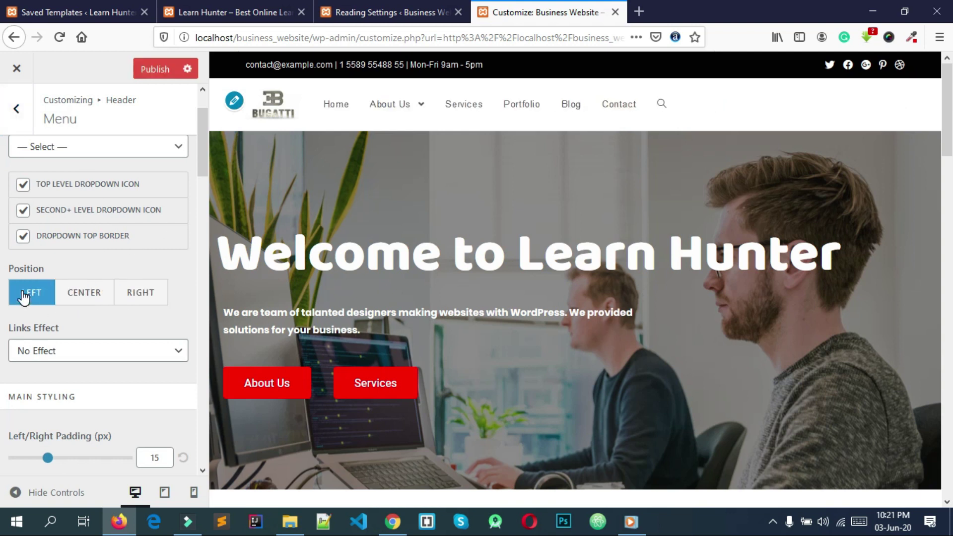
{"action": "left_click", "coordinate": [141, 293]}
{"action": "scroll", "coordinate": [145, 297], "scroll_direction": "up", "scroll_amount": 2}
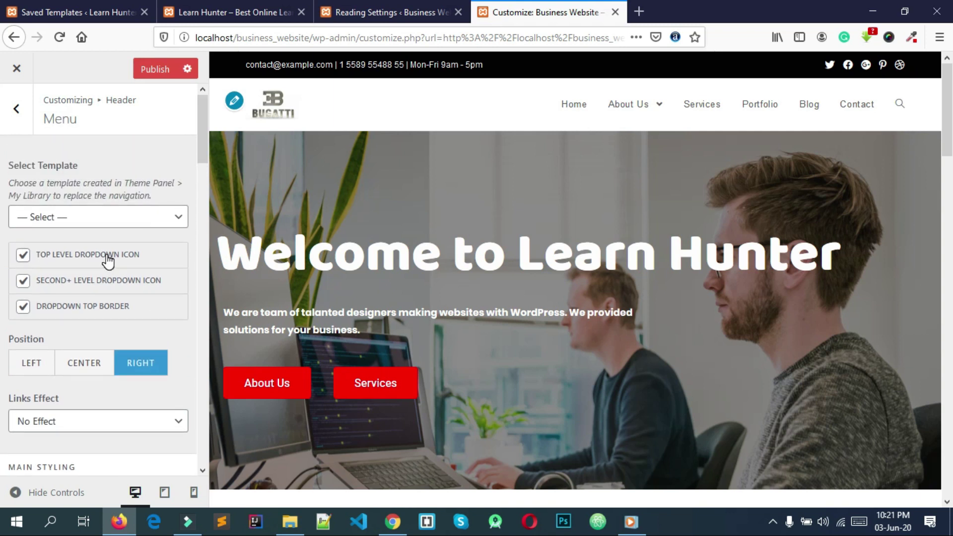
Check the menu link colors on the Learn Hunter site and set the header menu's Link Color to black.
{"action": "scroll", "coordinate": [144, 347], "scroll_direction": "down", "scroll_amount": 5}
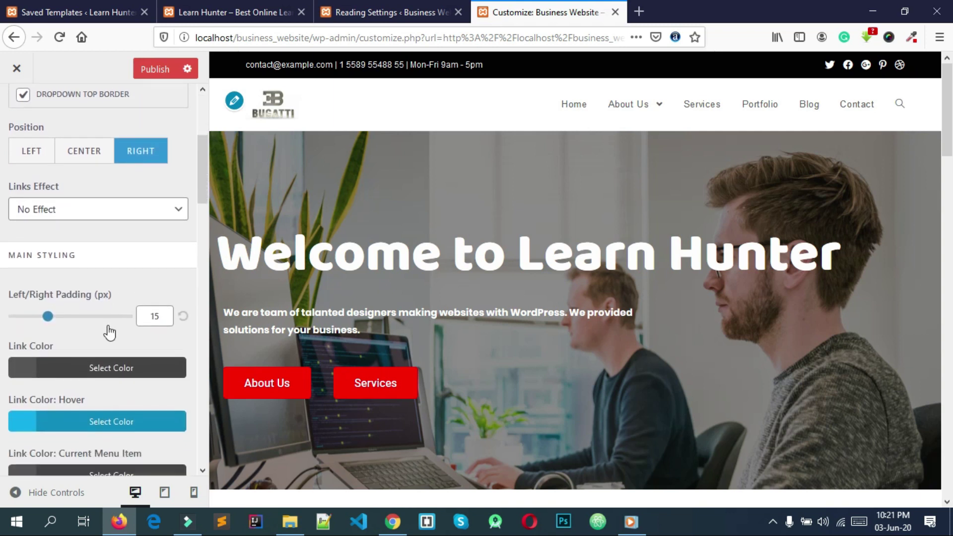
{"action": "left_click", "coordinate": [214, 13]}
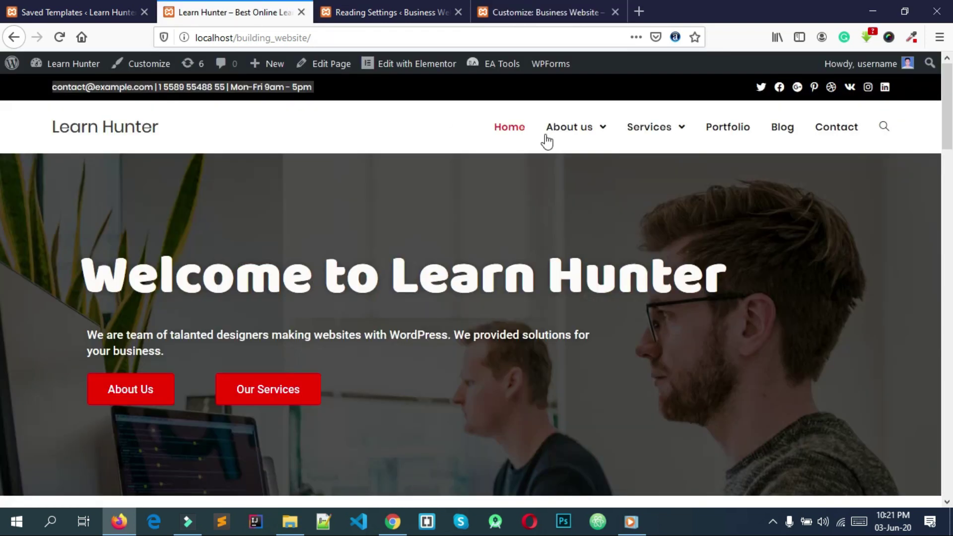
{"action": "left_click", "coordinate": [571, 33]}
{"action": "left_click", "coordinate": [538, 476]}
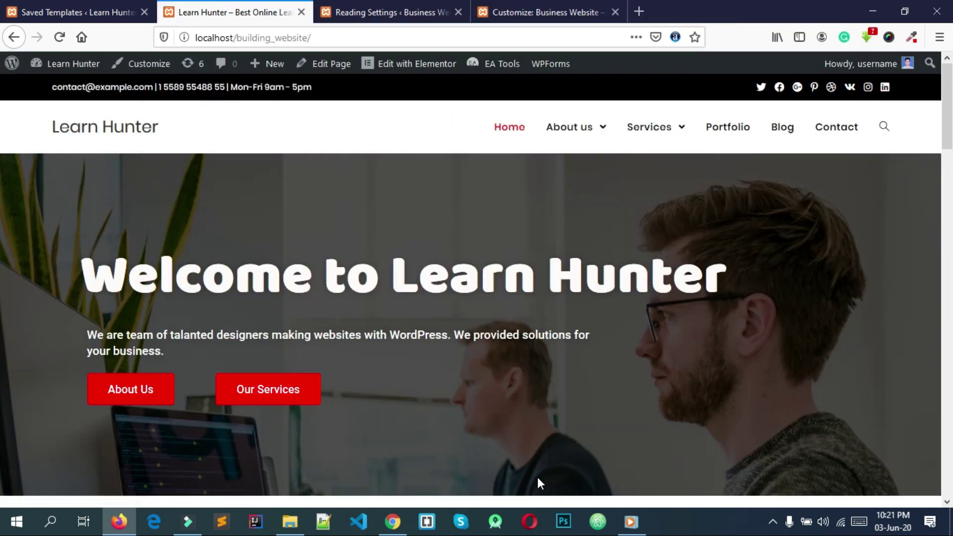
{"action": "left_click", "coordinate": [511, 8]}
{"action": "left_click", "coordinate": [11, 300]}
{"action": "scroll", "coordinate": [99, 298], "scroll_direction": "down", "scroll_amount": 2}
{"action": "left_click_drag", "start_coordinate": [29, 158], "coordinate": [3, 301]}
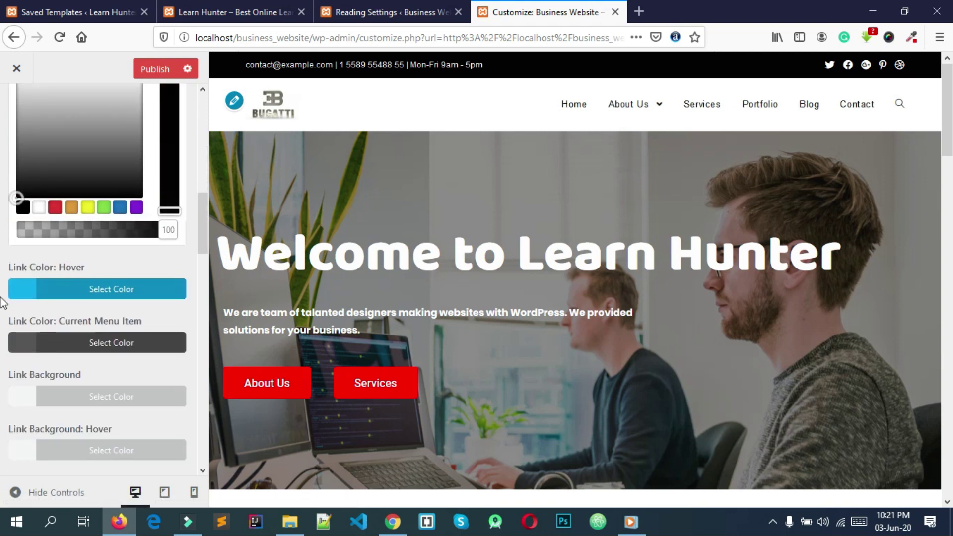
Close the Link Color picker and set the header menu's Link Background to white.
{"action": "left_click", "coordinate": [2, 217]}
{"action": "scroll", "coordinate": [49, 268], "scroll_direction": "up", "scroll_amount": 2}
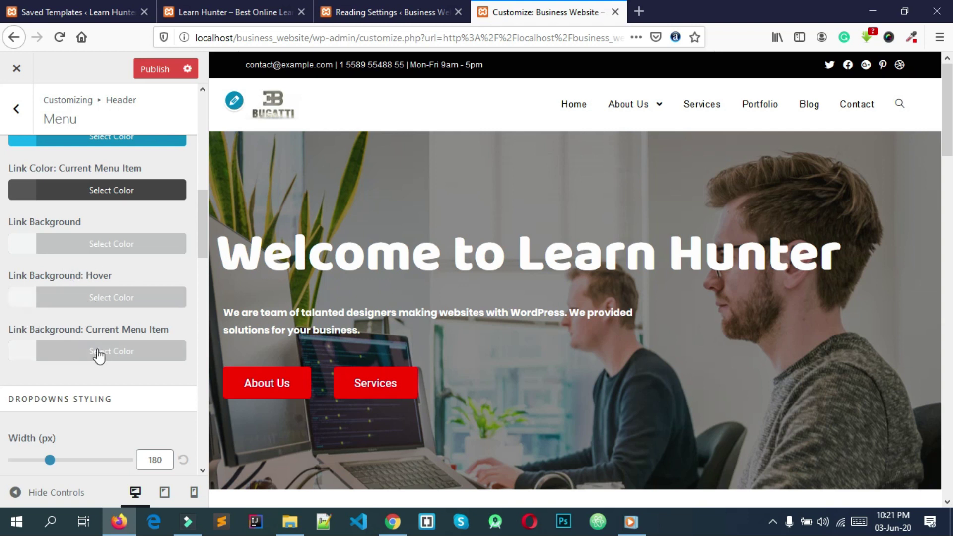
{"action": "left_click", "coordinate": [27, 254]}
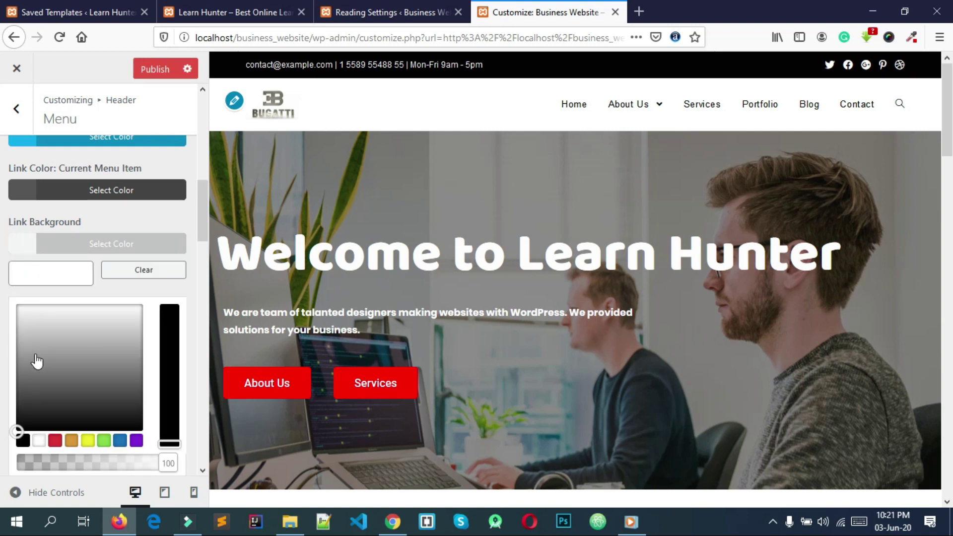
{"action": "mouse_move", "coordinate": [53, 383]}
{"action": "left_mouse_down"}
{"action": "mouse_move", "coordinate": [52, 375]}
{"action": "mouse_move", "coordinate": [119, 374]}
{"action": "mouse_move", "coordinate": [64, 313]}
{"action": "mouse_move", "coordinate": [59, 385]}
{"action": "mouse_move", "coordinate": [75, 358]}
{"action": "mouse_move", "coordinate": [119, 358]}
{"action": "mouse_move", "coordinate": [70, 385]}
{"action": "left_mouse_up"}
{"action": "left_click", "coordinate": [138, 279]}
{"action": "left_click", "coordinate": [182, 211]}
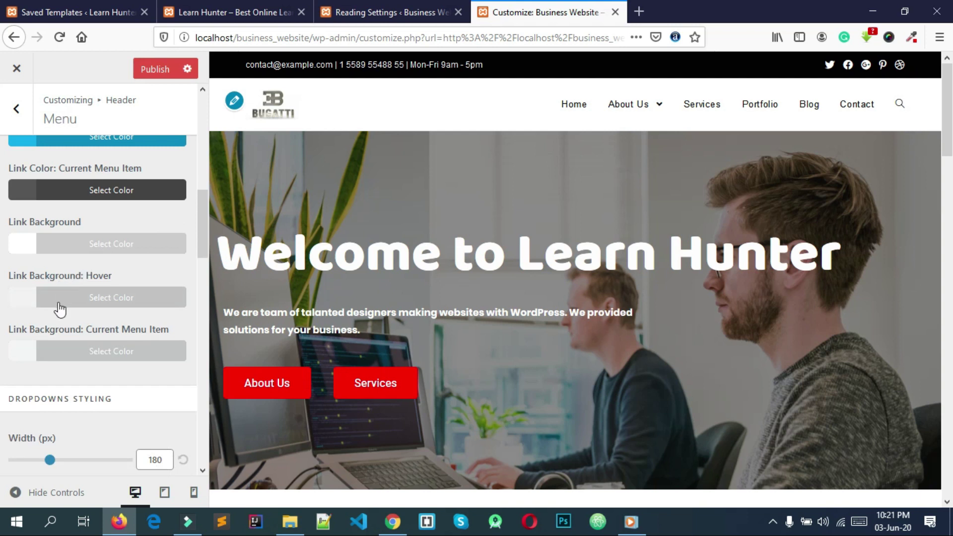
Preview the About Us dropdown, open its Top Border Color setting, and sample the red #FD0000 from the Services button.
{"action": "scroll", "coordinate": [60, 310], "scroll_direction": "down", "scroll_amount": 3}
{"action": "scroll", "coordinate": [37, 314], "scroll_direction": "down", "scroll_amount": 3}
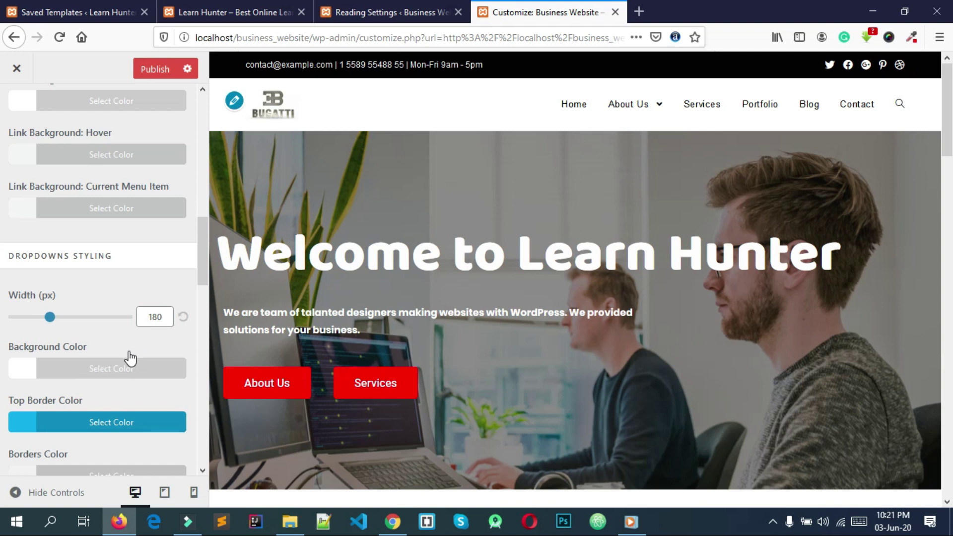
{"action": "scroll", "coordinate": [128, 332], "scroll_direction": "down", "scroll_amount": 3}
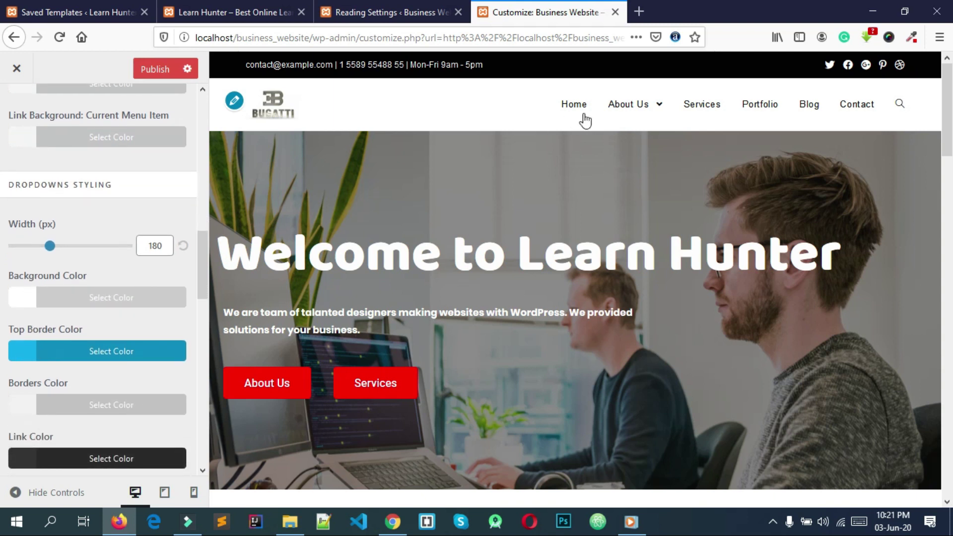
{"action": "mouse_move", "coordinate": [629, 113]}
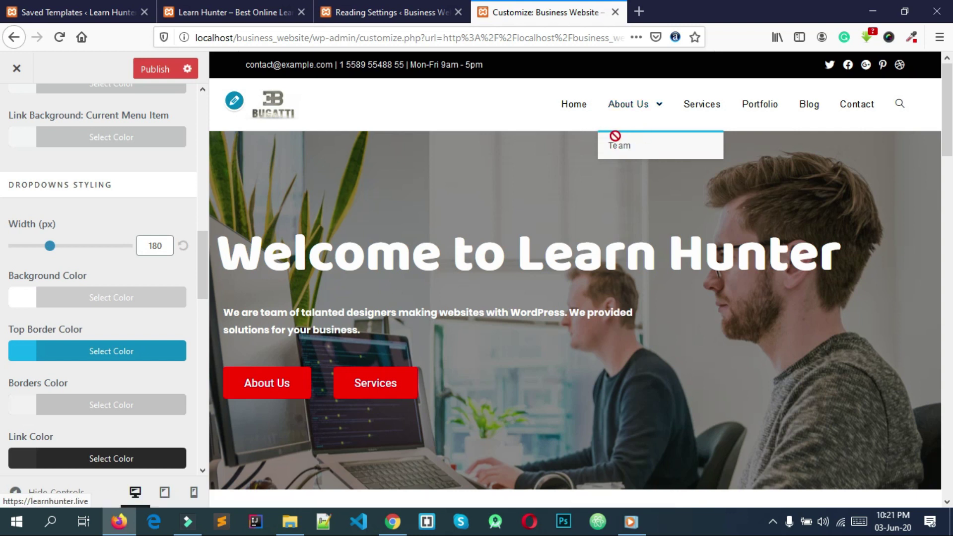
{"action": "left_click", "coordinate": [31, 356]}
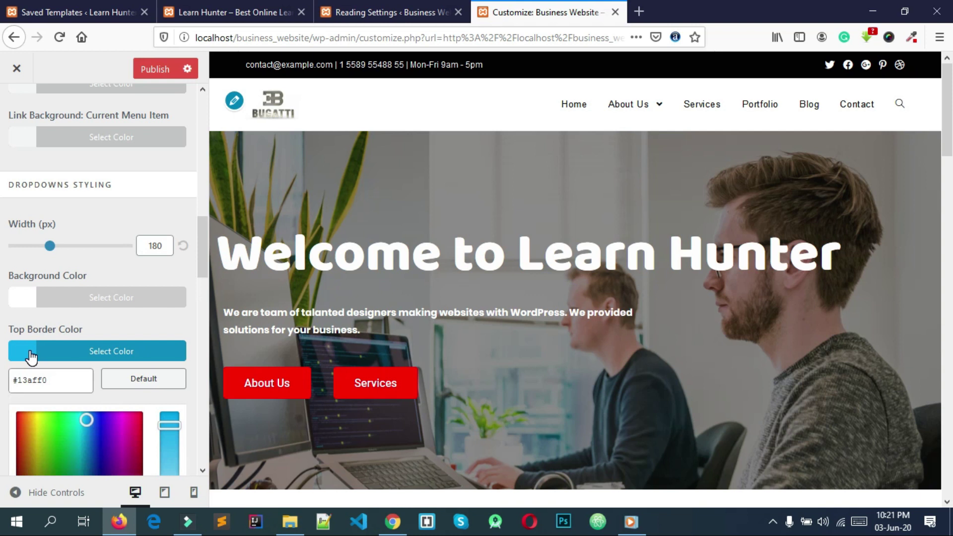
{"action": "scroll", "coordinate": [31, 356], "scroll_direction": "down", "scroll_amount": 3}
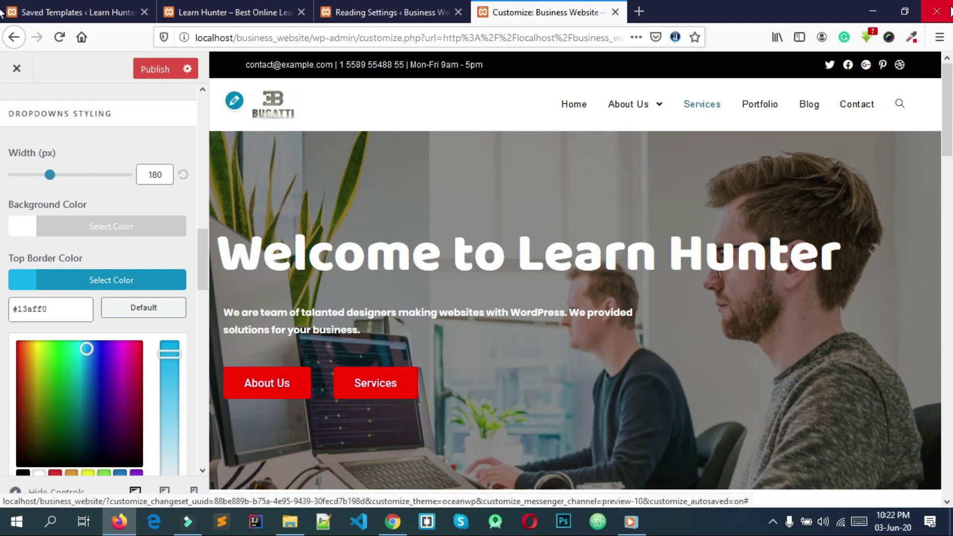
{"action": "left_click", "coordinate": [911, 37]}
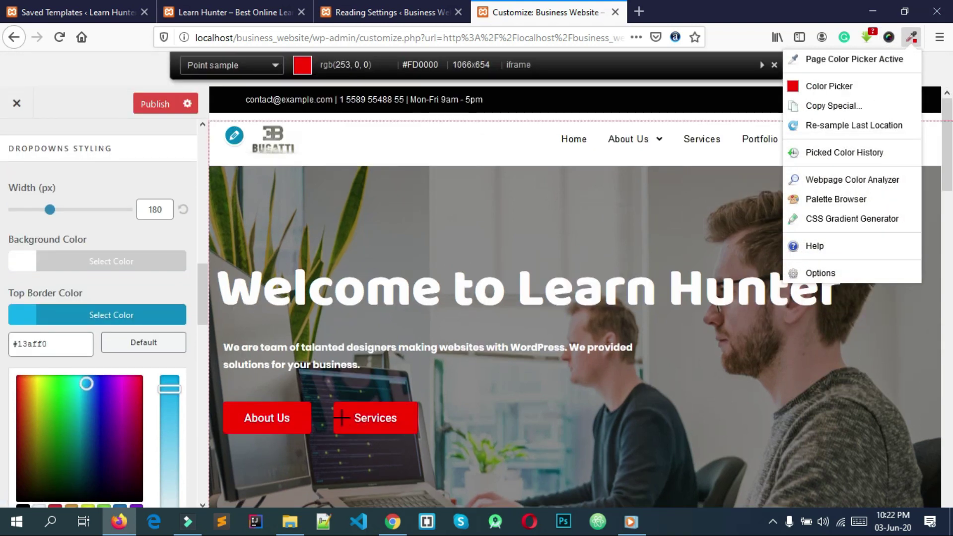
{"action": "left_click", "coordinate": [341, 418]}
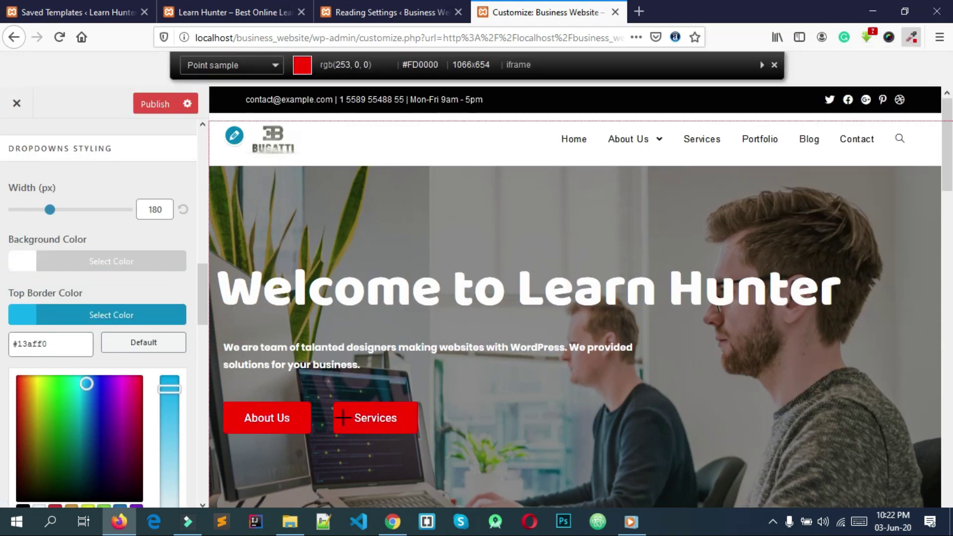
{"action": "left_click", "coordinate": [344, 413]}
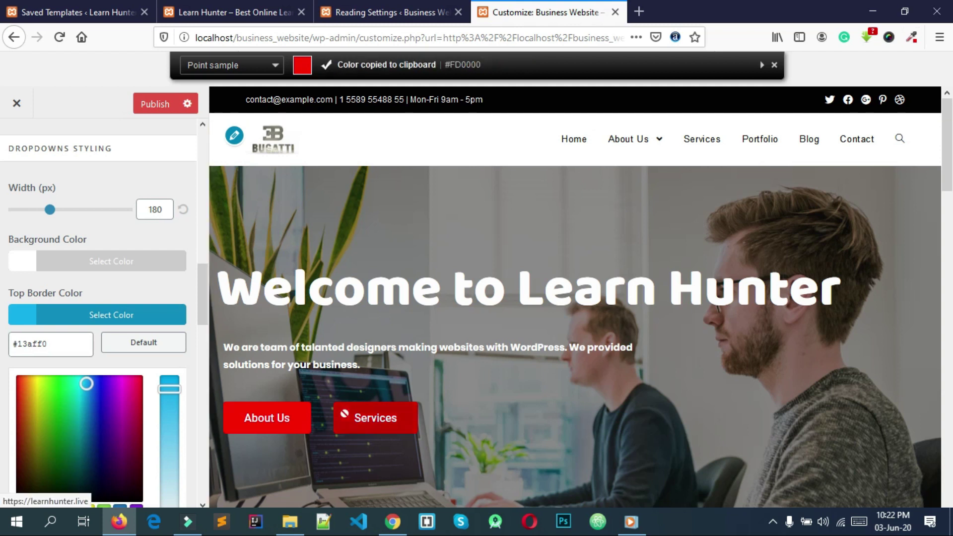
Set the dropdown's Top Border Color to the sampled #FD0000 and check it on the About Us dropdown.
{"action": "left_click", "coordinate": [34, 339]}
{"action": "key", "text": "ctrl+a"}
{"action": "key", "text": "ctrl+v"}
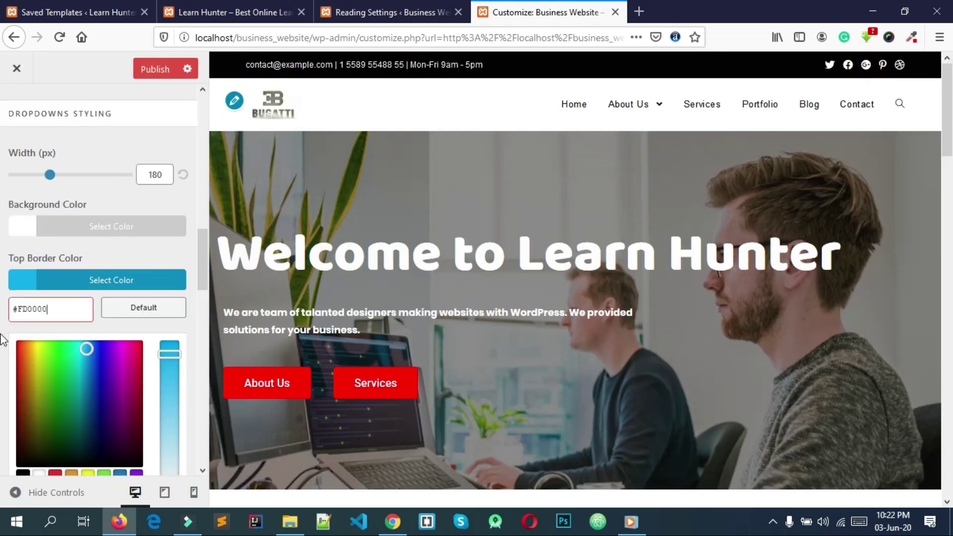
{"action": "left_click", "coordinate": [3, 316]}
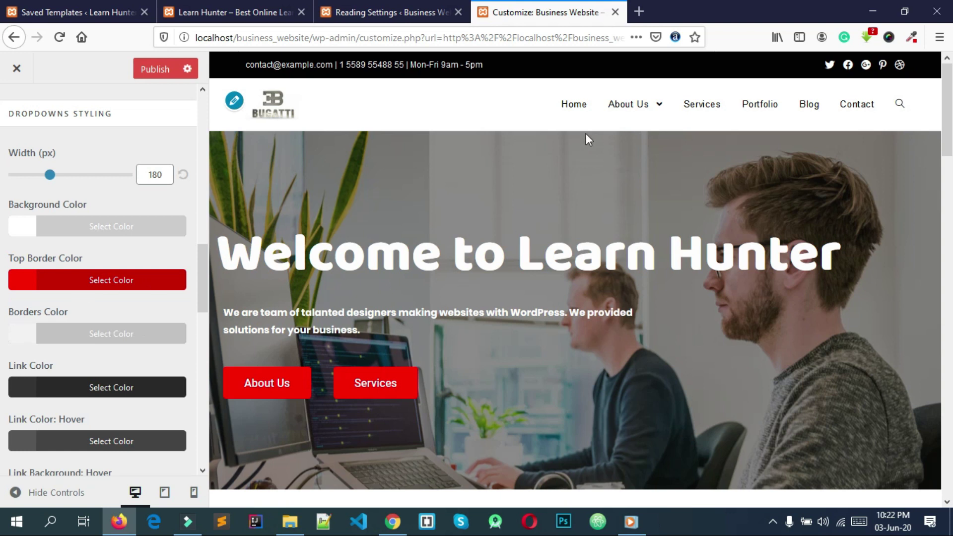
{"action": "mouse_move", "coordinate": [665, 99]}
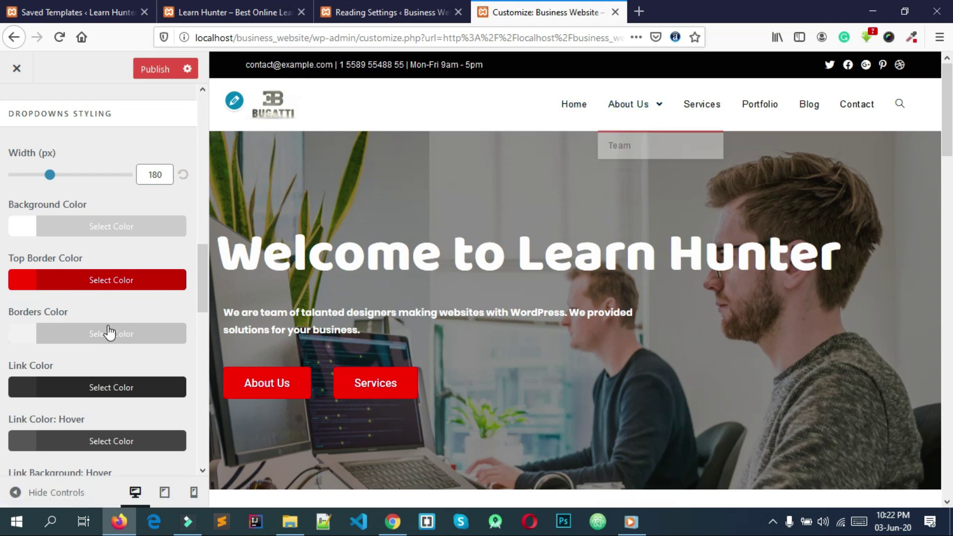
{"action": "scroll", "coordinate": [109, 330], "scroll_direction": "down", "scroll_amount": 4}
{"action": "scroll", "coordinate": [109, 332], "scroll_direction": "up", "scroll_amount": 4}
{"action": "scroll", "coordinate": [109, 333], "scroll_direction": "up", "scroll_amount": 3}
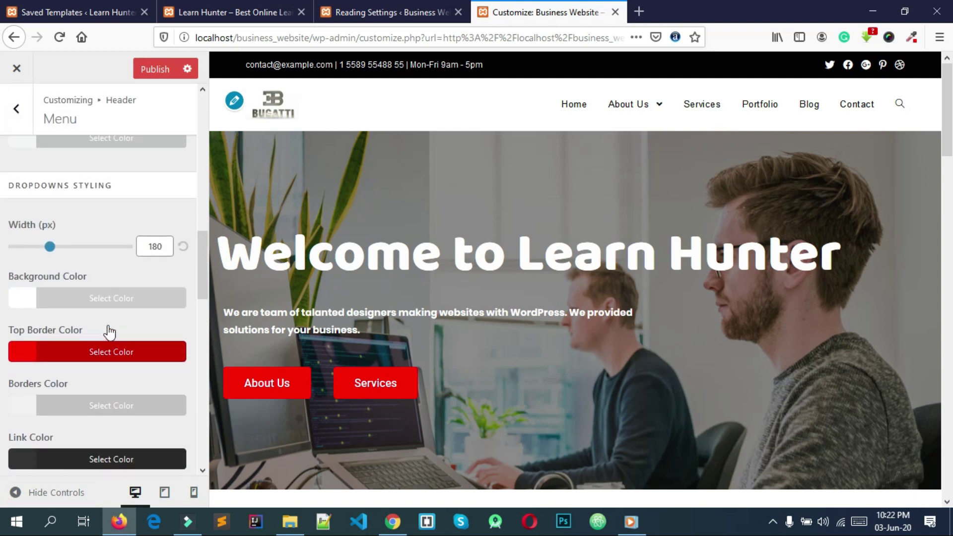
{"action": "mouse_move", "coordinate": [627, 105]}
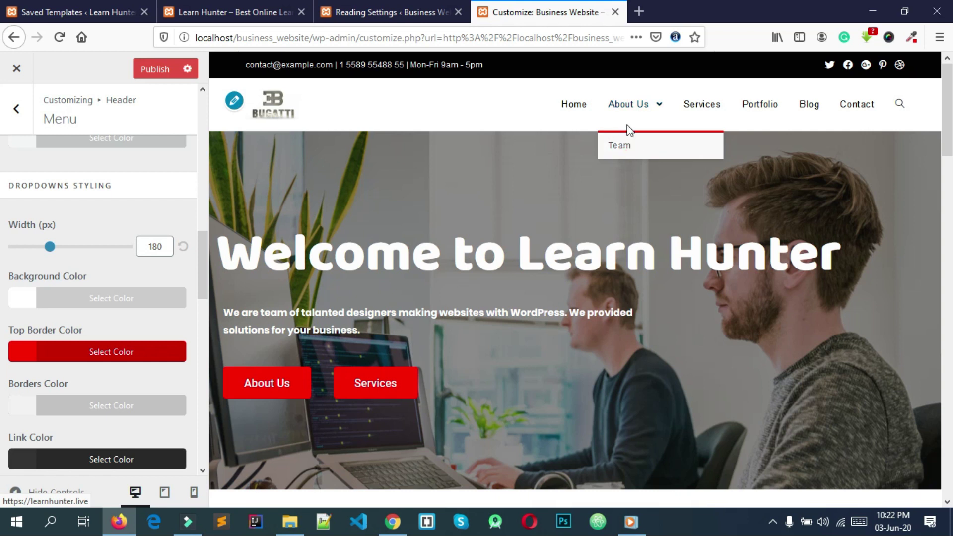
Set the header menu's Link Color: Hover to red, #ff0000.
{"action": "scroll", "coordinate": [172, 211], "scroll_direction": "up", "scroll_amount": 10}
{"action": "scroll", "coordinate": [165, 212], "scroll_direction": "down", "scroll_amount": 10}
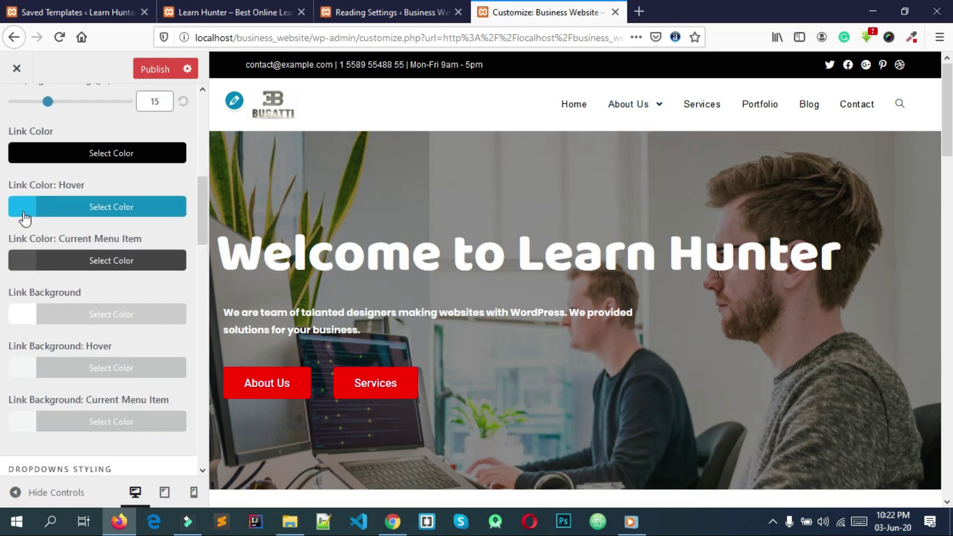
{"action": "left_click", "coordinate": [20, 207]}
{"action": "triple_click", "coordinate": [61, 236]}
{"action": "key", "text": "ctrl+v"}
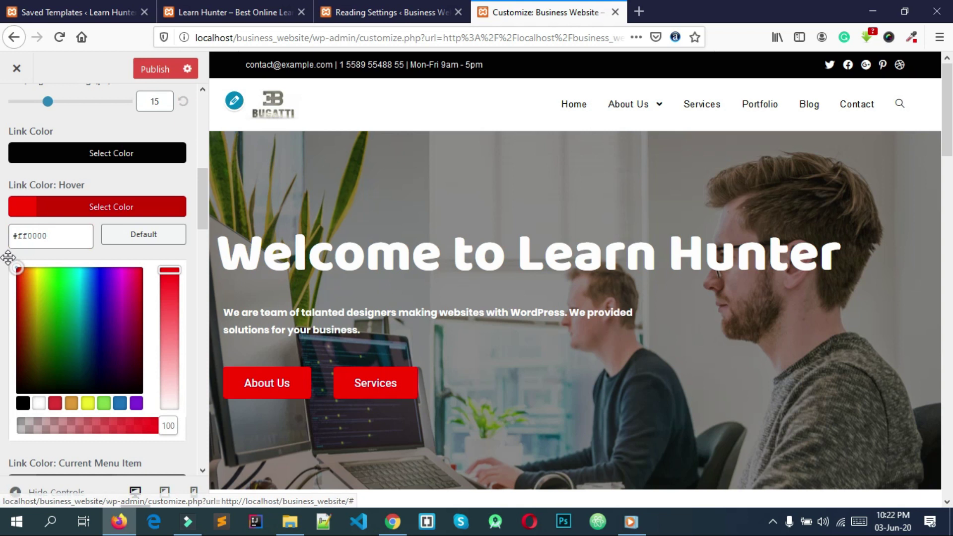
{"action": "left_click", "coordinate": [41, 217]}
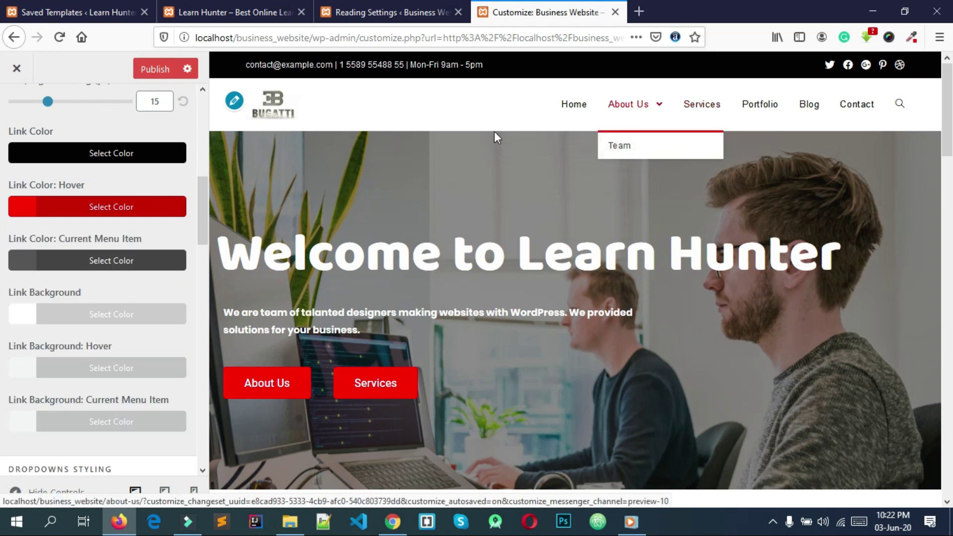
Leave the header's Menu settings and open the Main Menu settings under Typography.
{"action": "scroll", "coordinate": [42, 296], "scroll_direction": "up", "scroll_amount": 10}
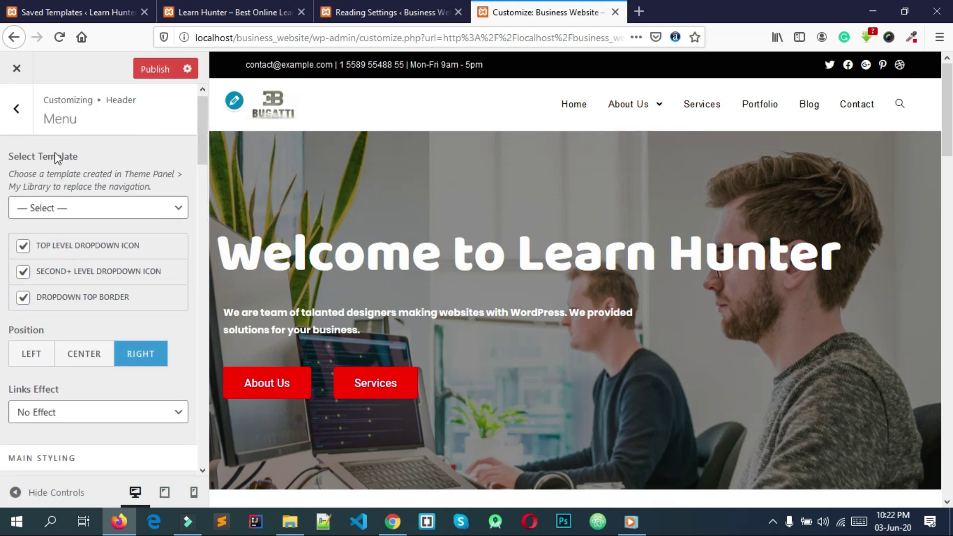
{"action": "left_click", "coordinate": [13, 118]}
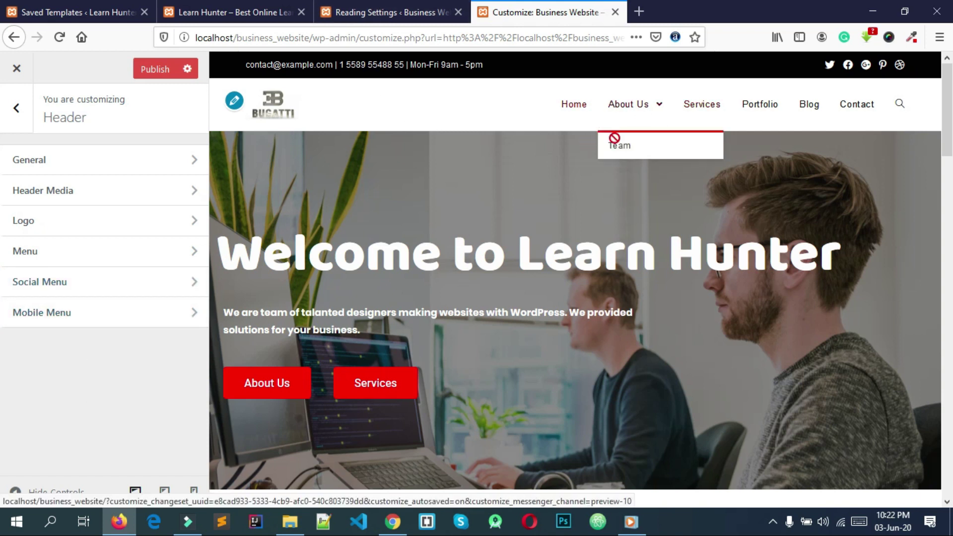
{"action": "left_click", "coordinate": [17, 109]}
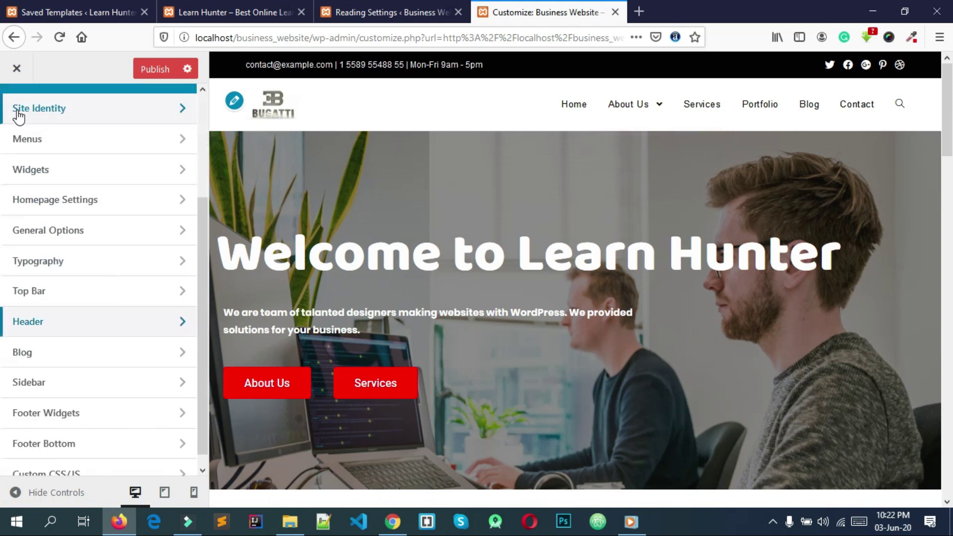
{"action": "left_click", "coordinate": [47, 261]}
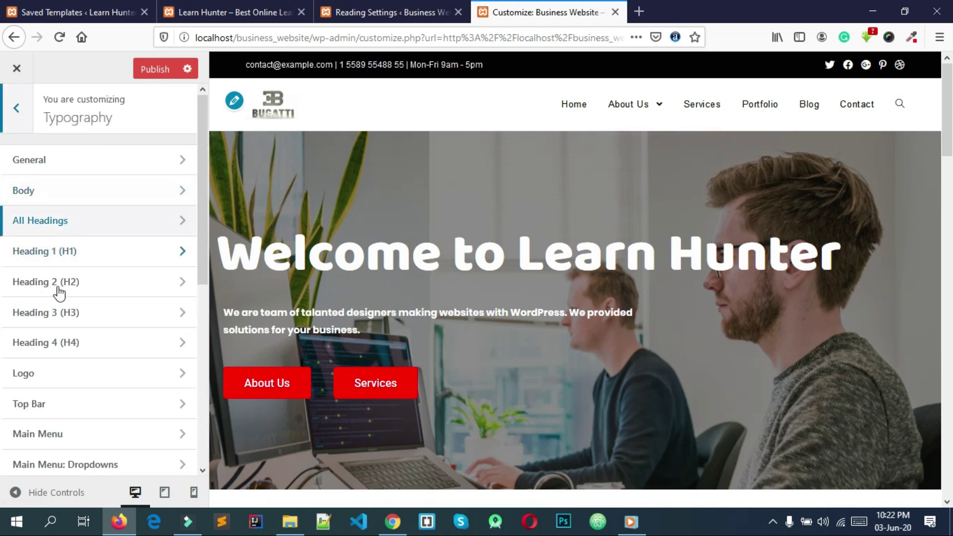
{"action": "scroll", "coordinate": [65, 272], "scroll_direction": "down", "scroll_amount": 3}
{"action": "left_click", "coordinate": [23, 365]}
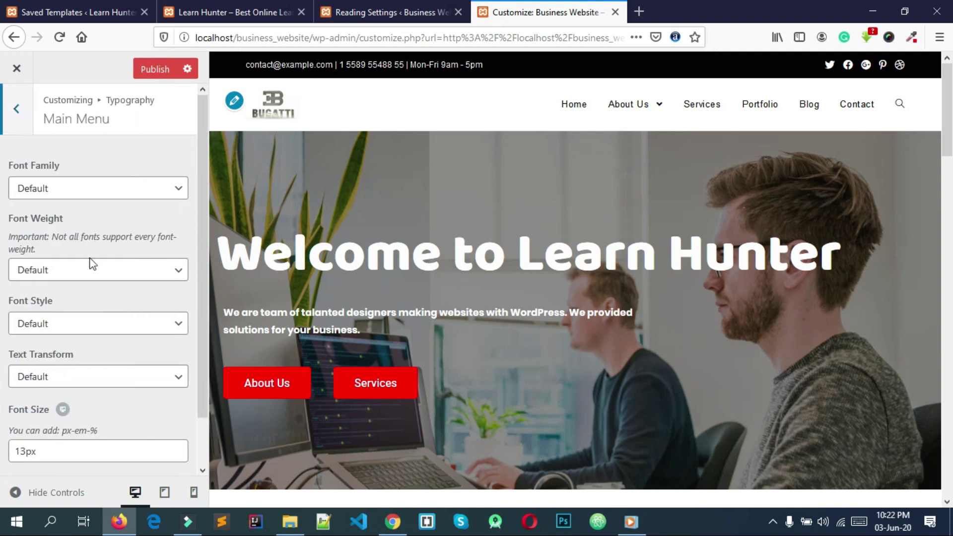
Look through the available fonts and set the main menu's Font Family to Baloo Bhai.
{"action": "left_click", "coordinate": [90, 189]}
{"action": "scroll", "coordinate": [87, 343], "scroll_direction": "down", "scroll_amount": 7}
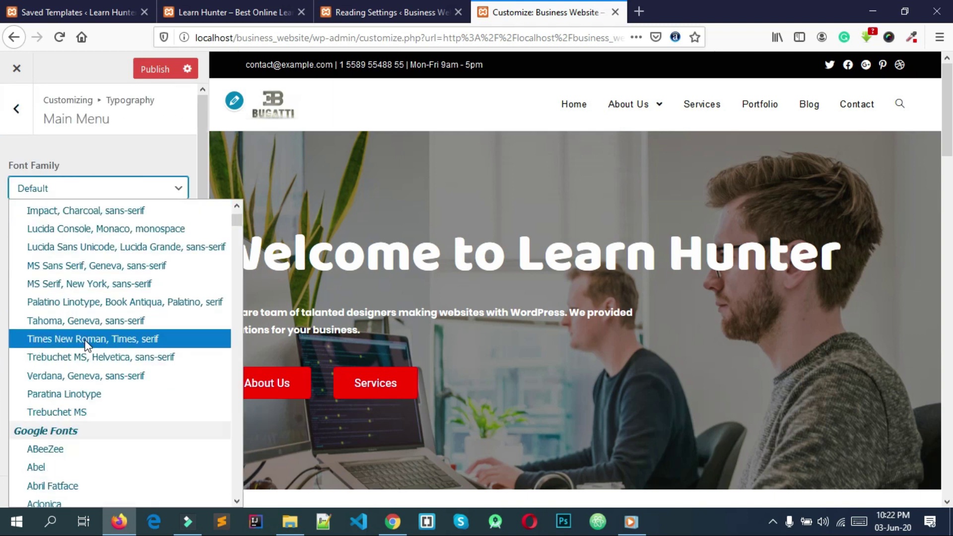
{"action": "scroll", "coordinate": [91, 346], "scroll_direction": "down", "scroll_amount": 20}
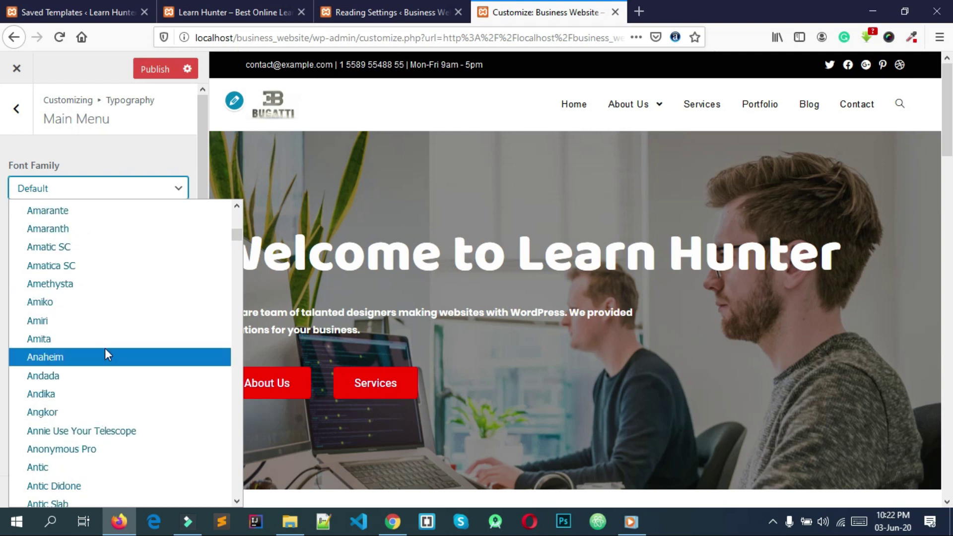
{"action": "scroll", "coordinate": [96, 428], "scroll_direction": "down", "scroll_amount": 20}
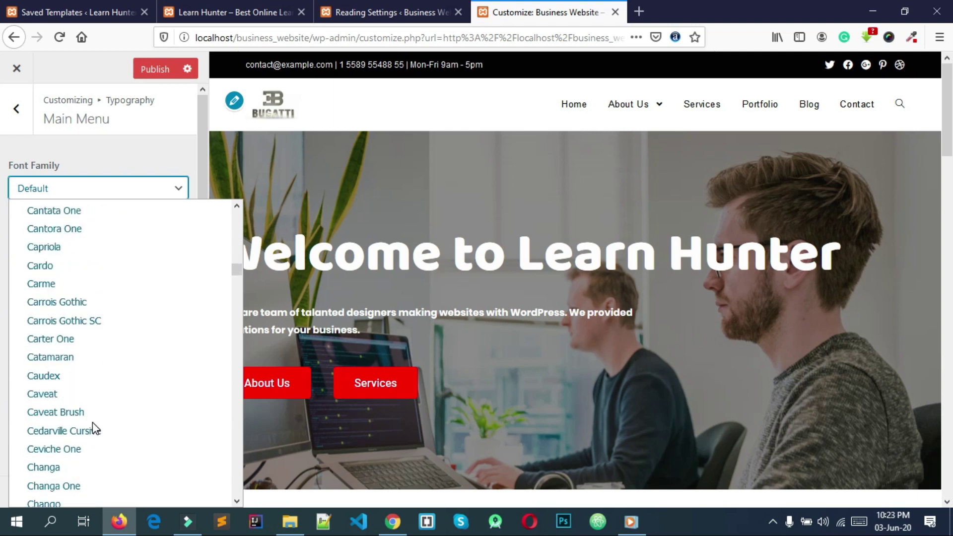
{"action": "scroll", "coordinate": [91, 423], "scroll_direction": "down", "scroll_amount": 20}
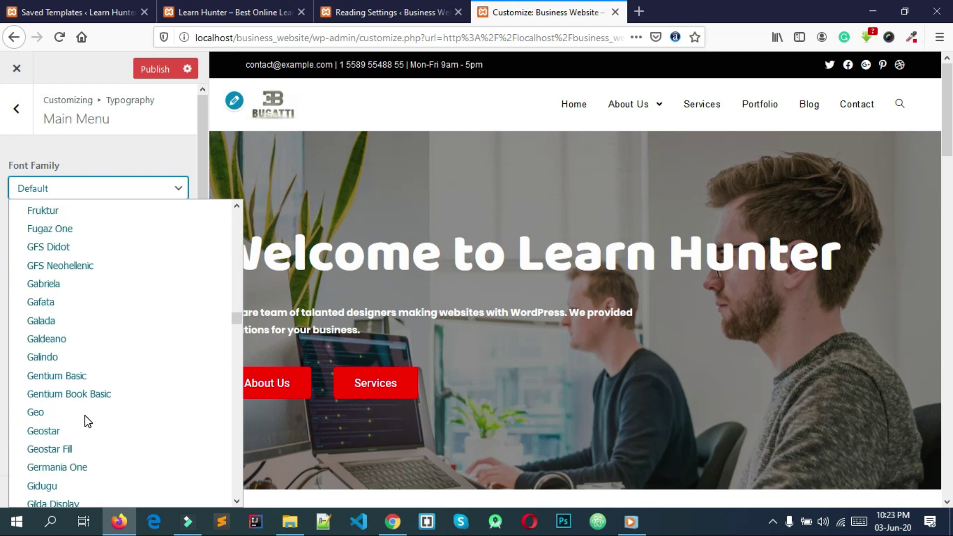
{"action": "scroll", "coordinate": [88, 421], "scroll_direction": "down", "scroll_amount": 20}
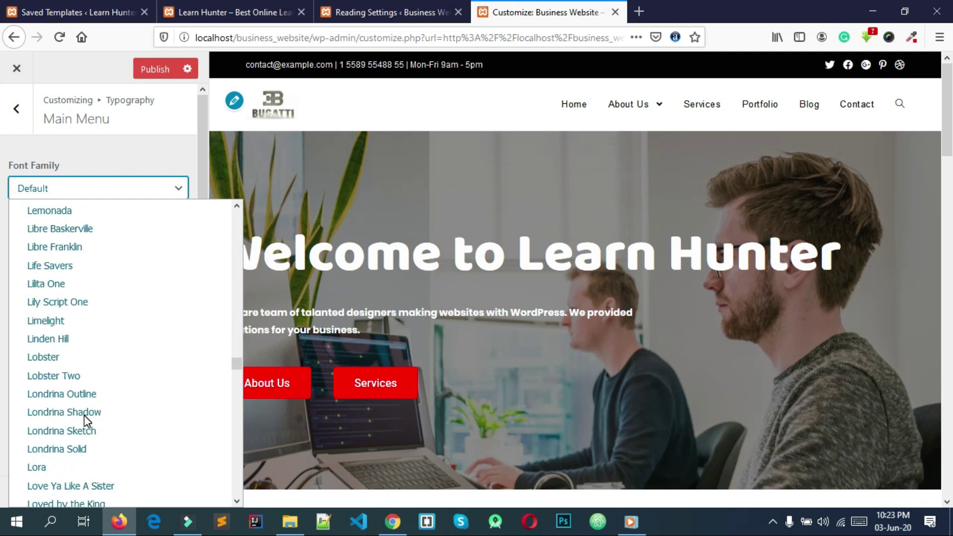
{"action": "left_click_drag", "start_coordinate": [231, 363], "coordinate": [233, 204]}
{"action": "scroll", "coordinate": [132, 298], "scroll_direction": "down", "scroll_amount": 5}
{"action": "scroll", "coordinate": [123, 320], "scroll_direction": "up", "scroll_amount": 5}
{"action": "scroll", "coordinate": [123, 320], "scroll_direction": "down", "scroll_amount": 12}
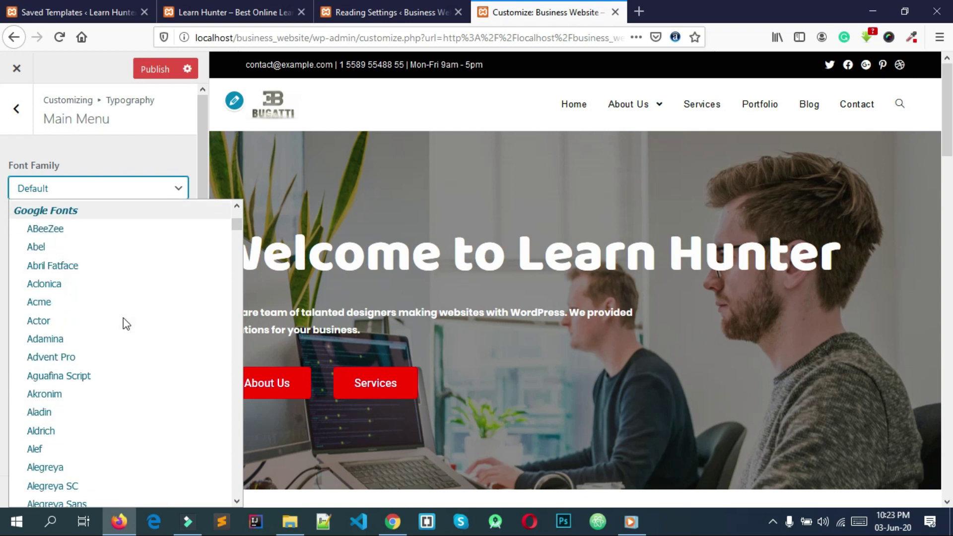
{"action": "scroll", "coordinate": [119, 330], "scroll_direction": "down", "scroll_amount": 7}
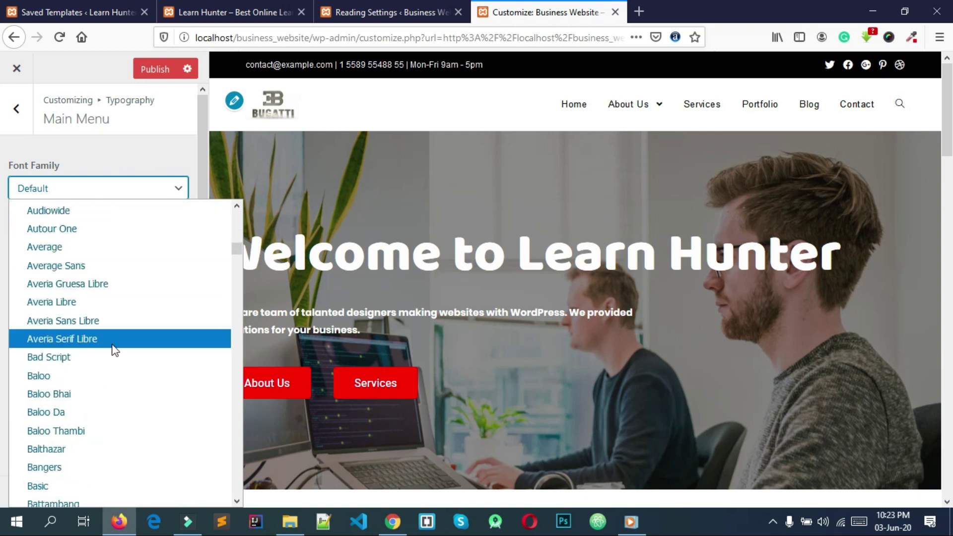
{"action": "left_click", "coordinate": [93, 284]}
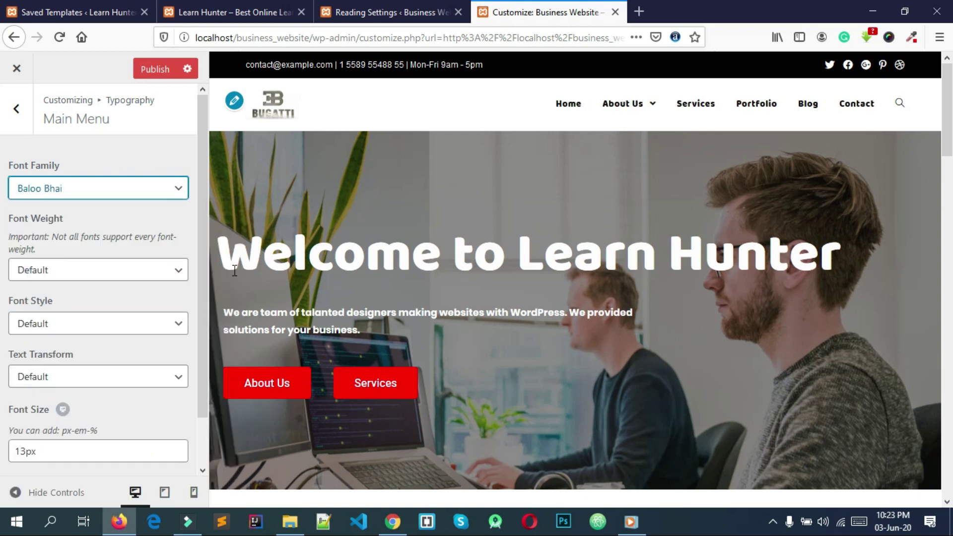
Try the main menu's Font Weight at Bold: 700 and Semibold: 600, and settle on Normal: 400.
{"action": "left_click", "coordinate": [64, 276]}
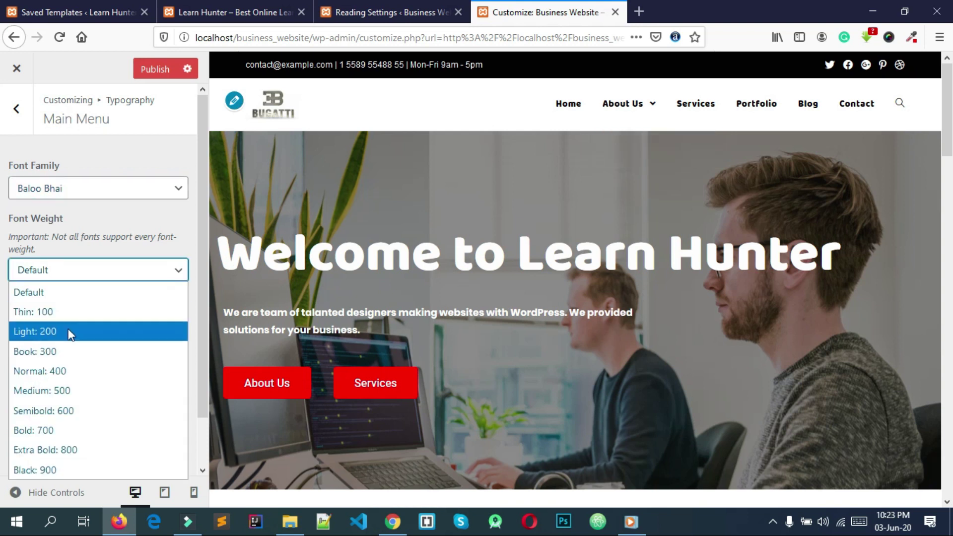
{"action": "left_click", "coordinate": [55, 426]}
{"action": "left_click", "coordinate": [88, 274]}
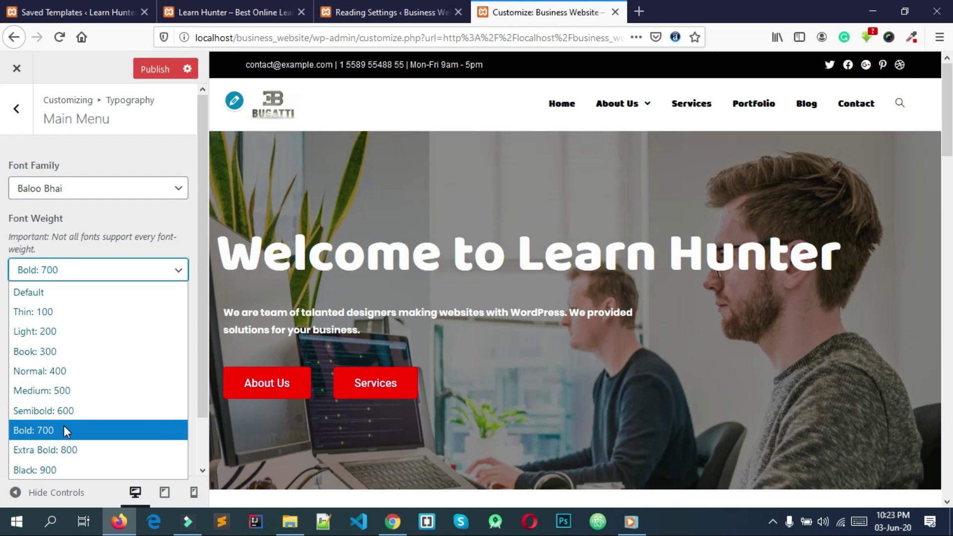
{"action": "left_click", "coordinate": [59, 412]}
{"action": "left_click", "coordinate": [107, 274]}
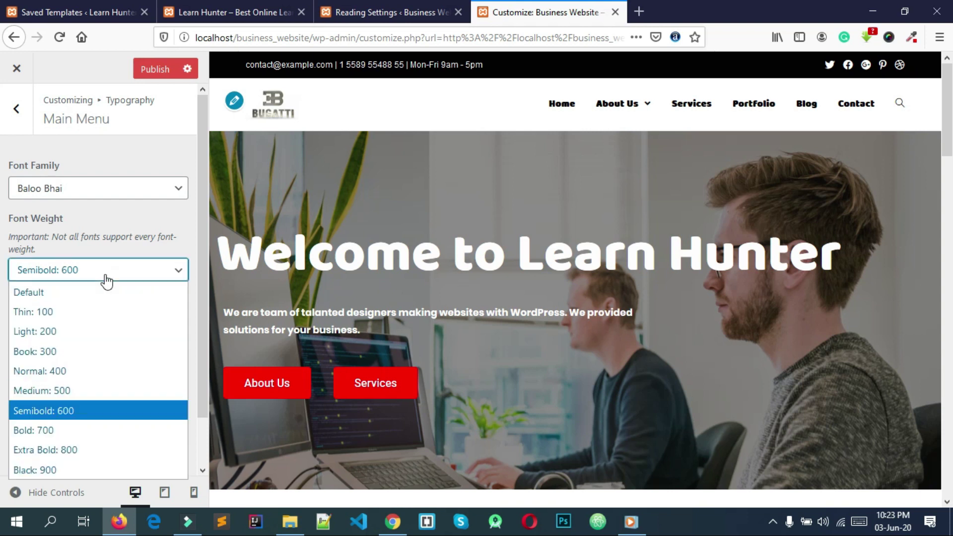
{"action": "left_click", "coordinate": [52, 377]}
Set the main menu's Font Size to 14px.
{"action": "scroll", "coordinate": [65, 337], "scroll_direction": "down", "scroll_amount": 1}
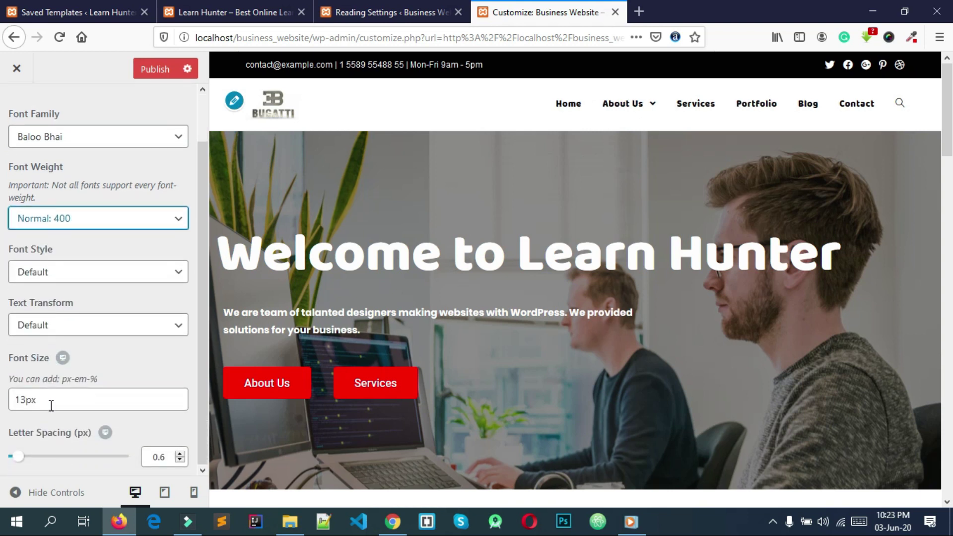
{"action": "double_click", "coordinate": [150, 397]}
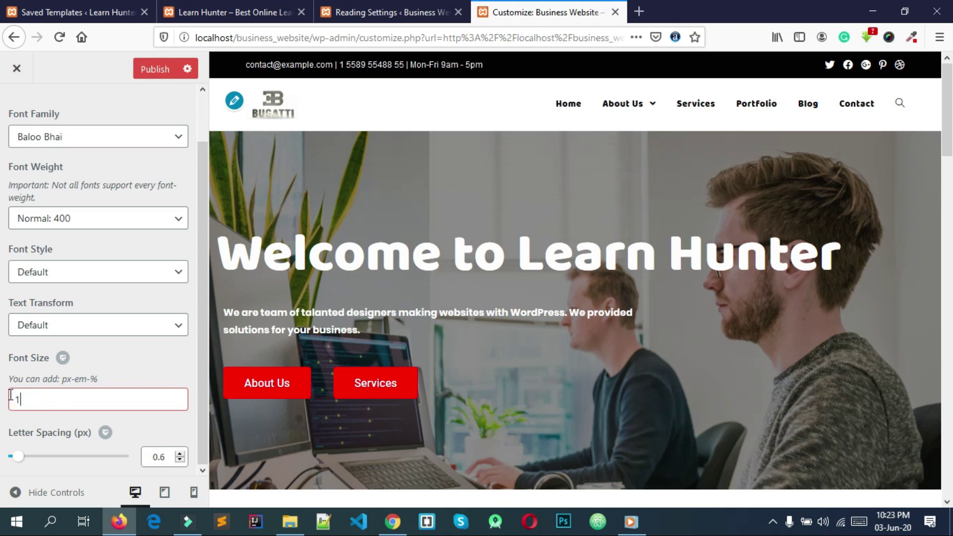
{"action": "type", "text": "14px"}
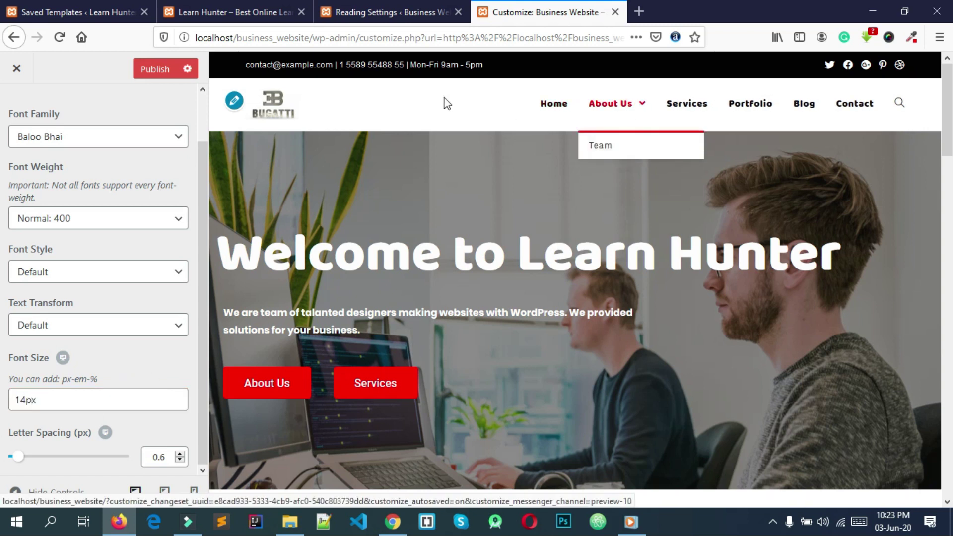
Publish the customizations and open the live homepage at localhost/business_website/ to check the header menu and its About Us dropdown.
{"action": "scroll", "coordinate": [155, 372], "scroll_direction": "up", "scroll_amount": 2}
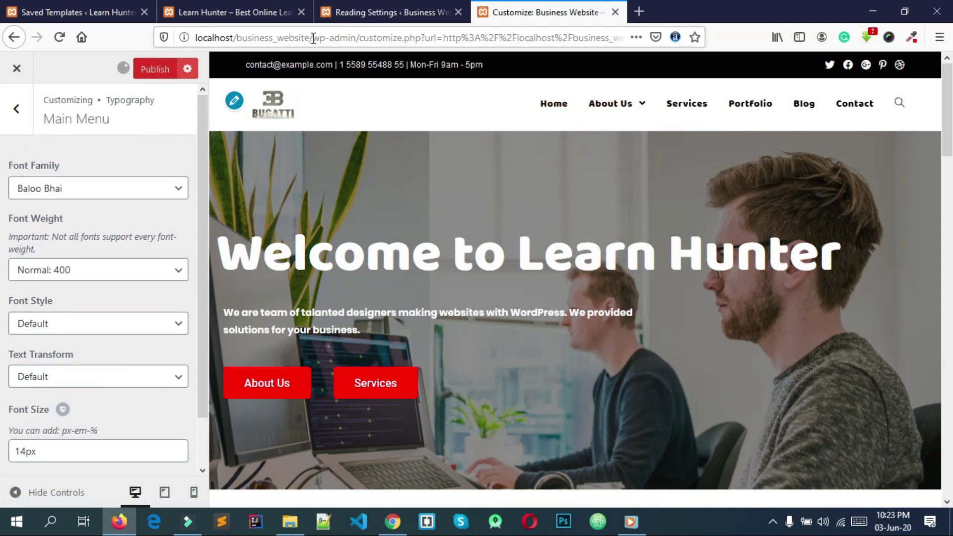
{"action": "left_click_drag", "start_coordinate": [313, 38], "coordinate": [797, 48]}
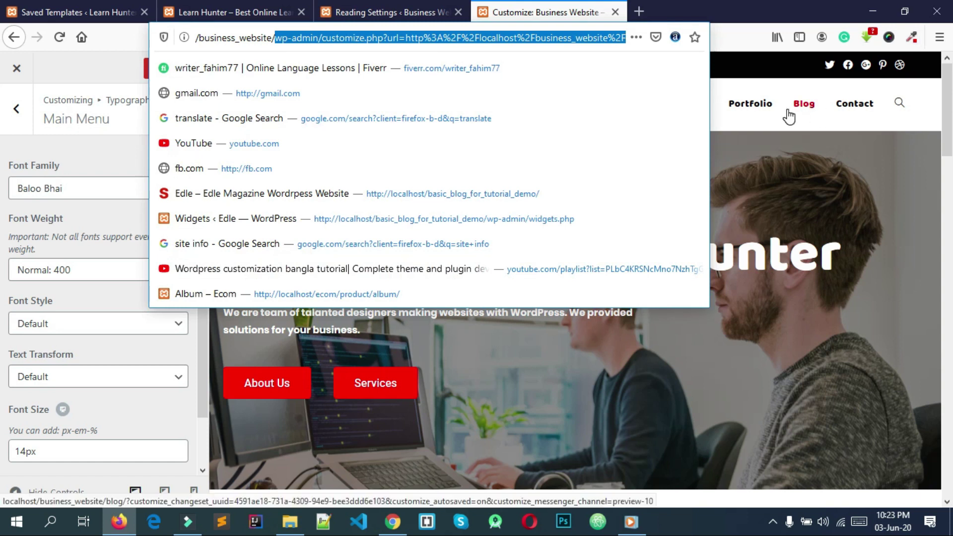
{"action": "key", "text": "BackSpace"}
{"action": "key", "text": "Return"}
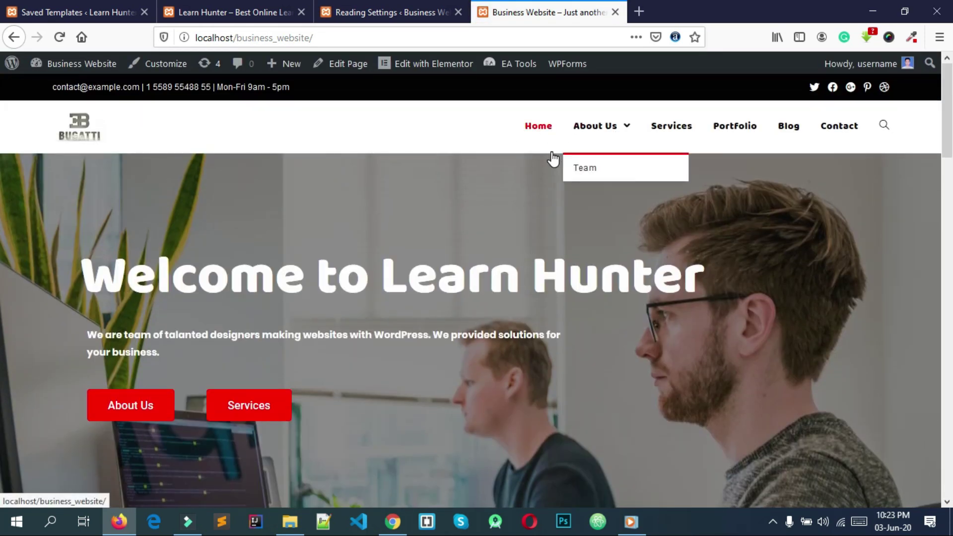
{"action": "mouse_move", "coordinate": [596, 145]}
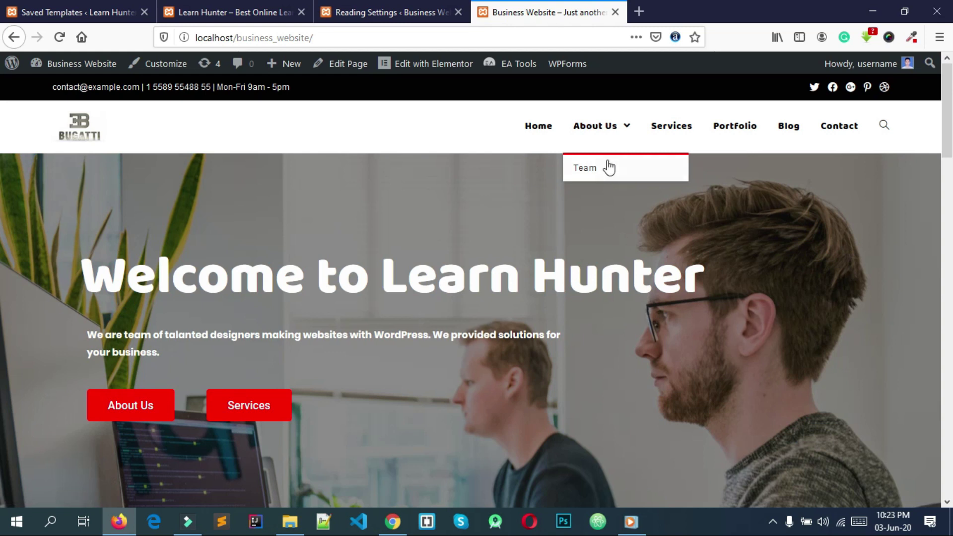